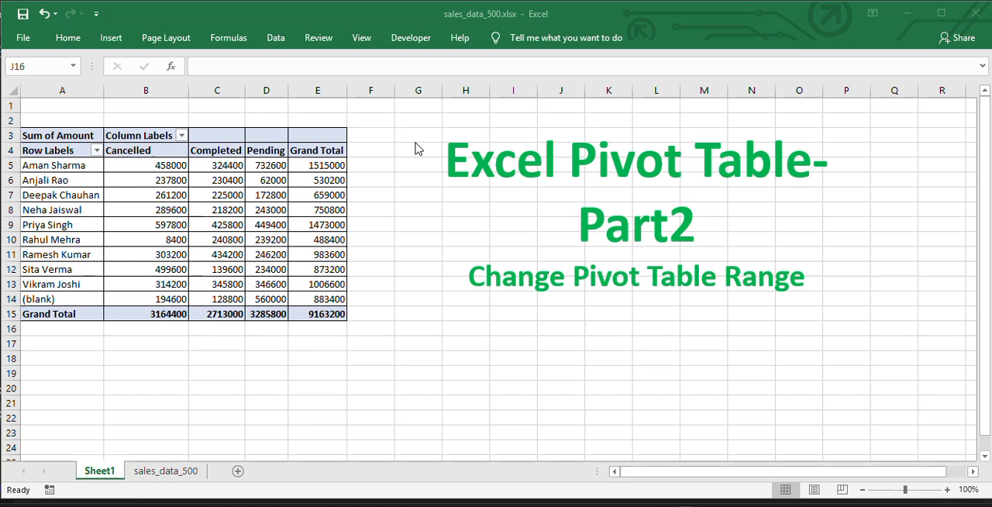
- Display the PivotTable field list for the pivot table on Sheet1
{"action": "left_click", "coordinate": [235, 167]}
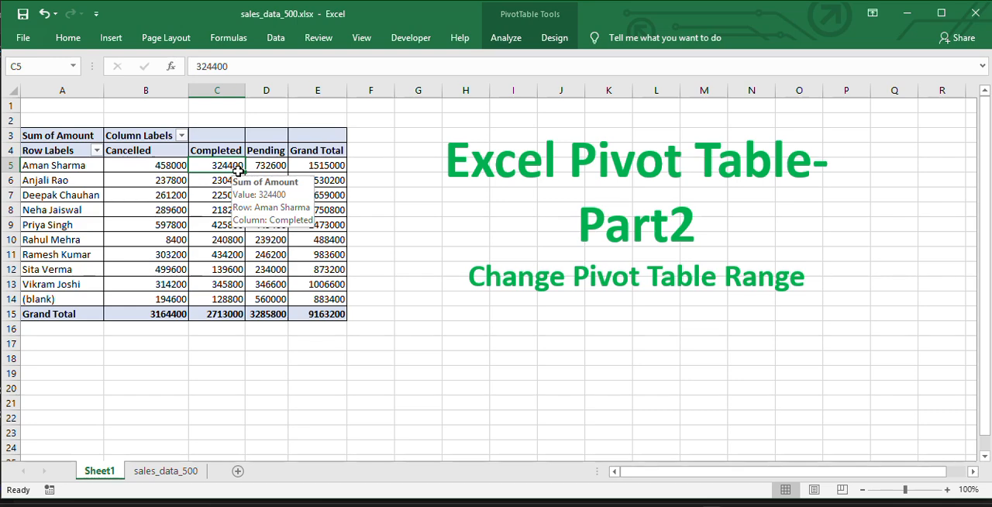
{"action": "left_click", "coordinate": [161, 472]}
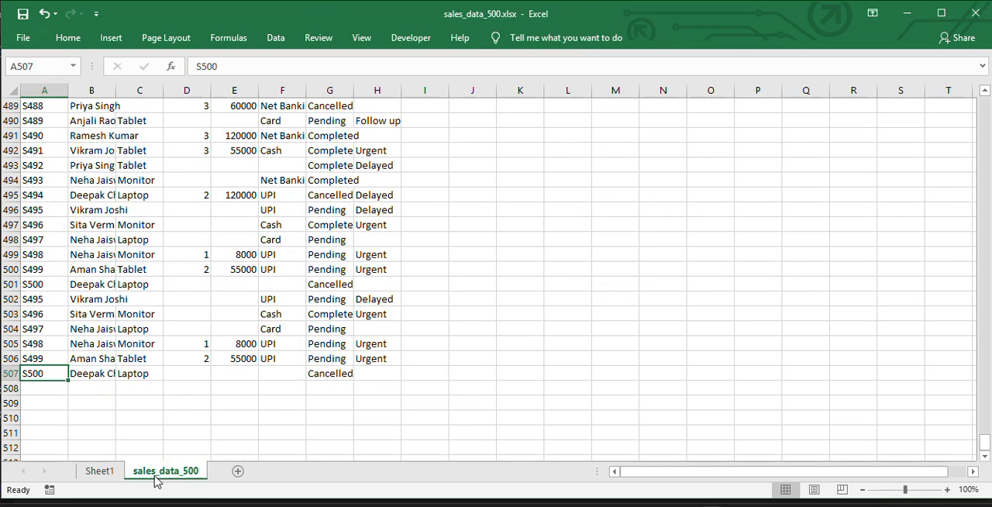
{"action": "left_click", "coordinate": [106, 473]}
{"action": "right_click", "coordinate": [229, 269]}
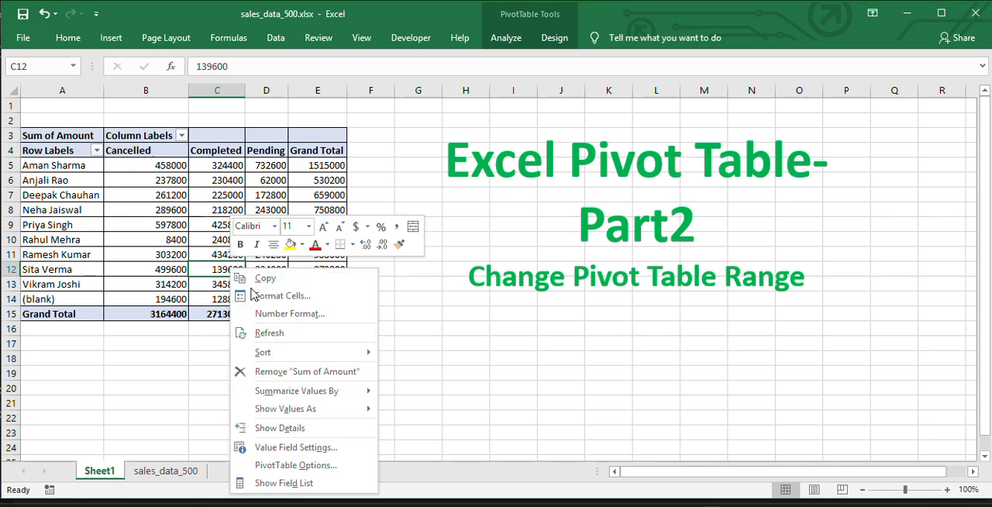
{"action": "left_click", "coordinate": [284, 483]}
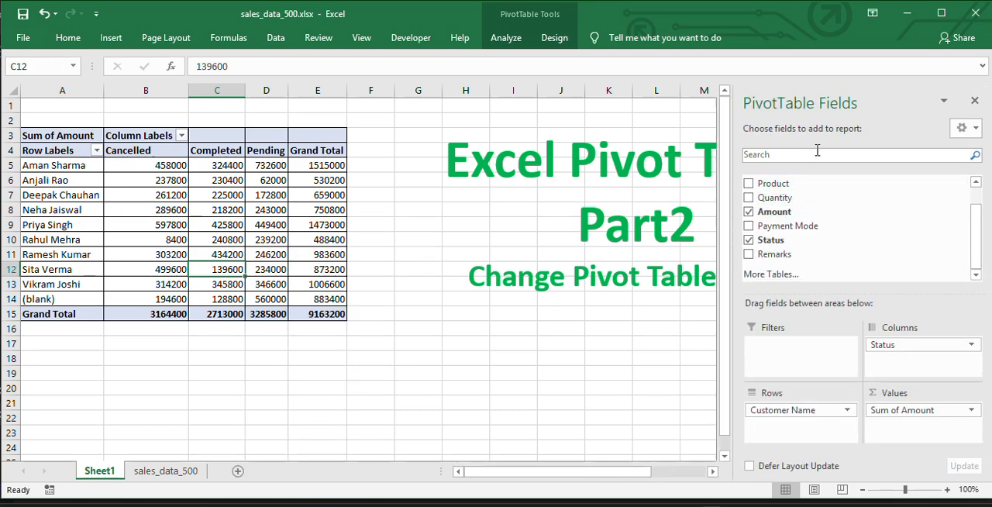
- Add the Product field to the pivot table as a report filter
{"action": "left_click", "coordinate": [317, 223]}
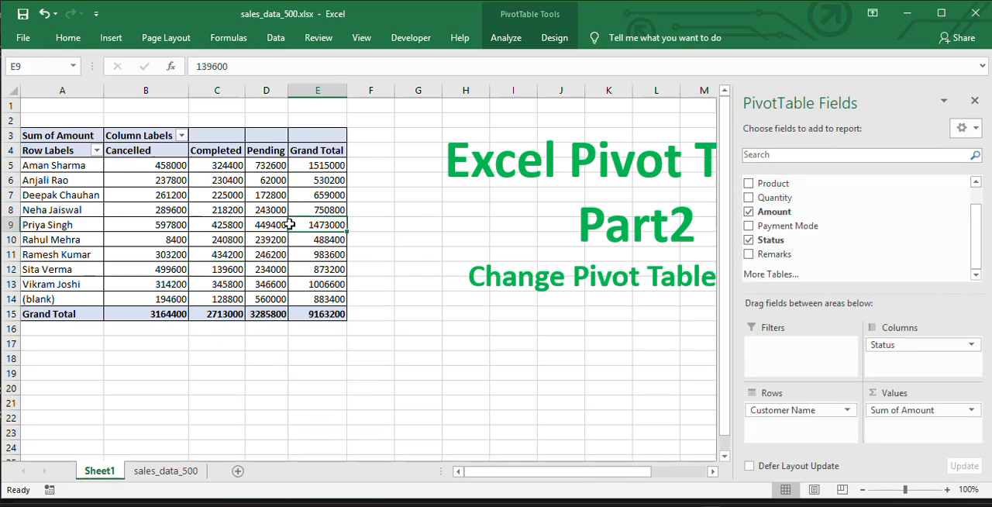
{"action": "right_click", "coordinate": [292, 225]}
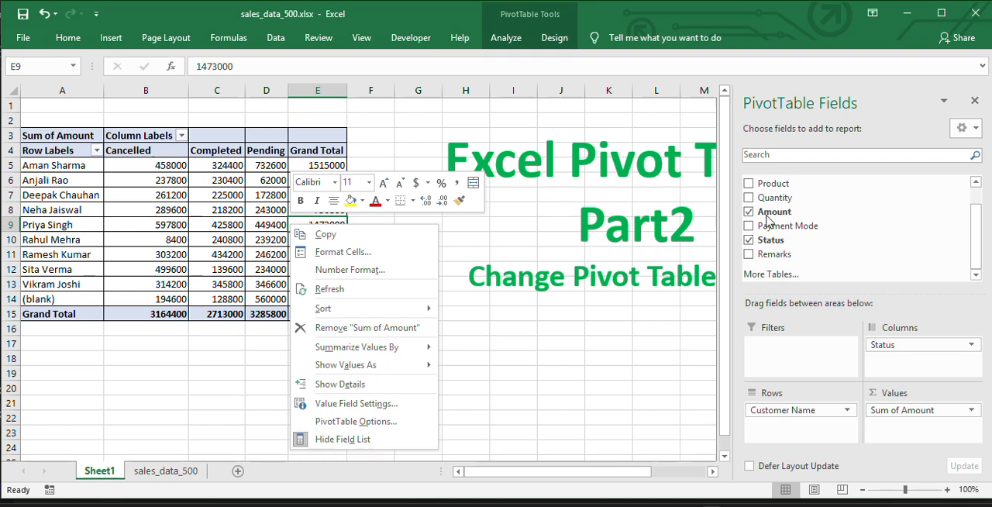
{"action": "left_click", "coordinate": [880, 93]}
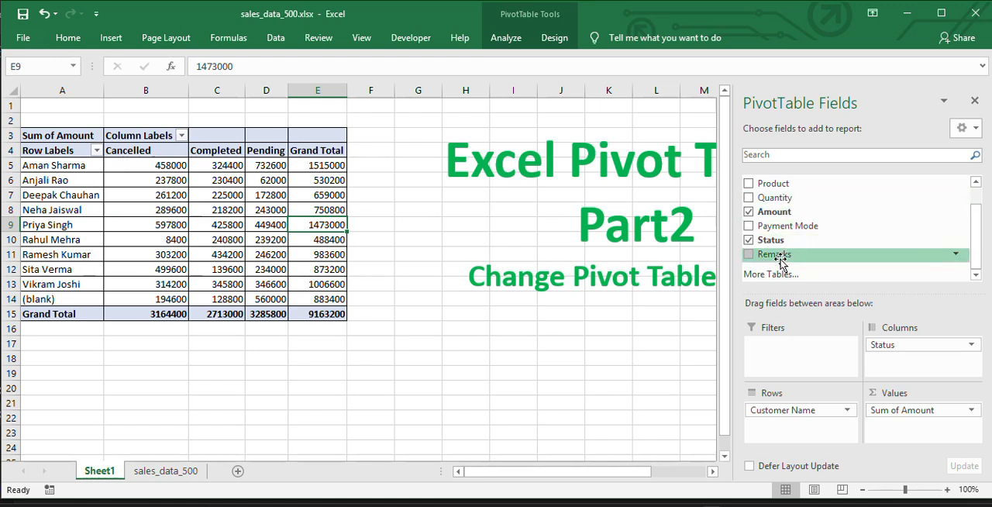
{"action": "left_click", "coordinate": [790, 154]}
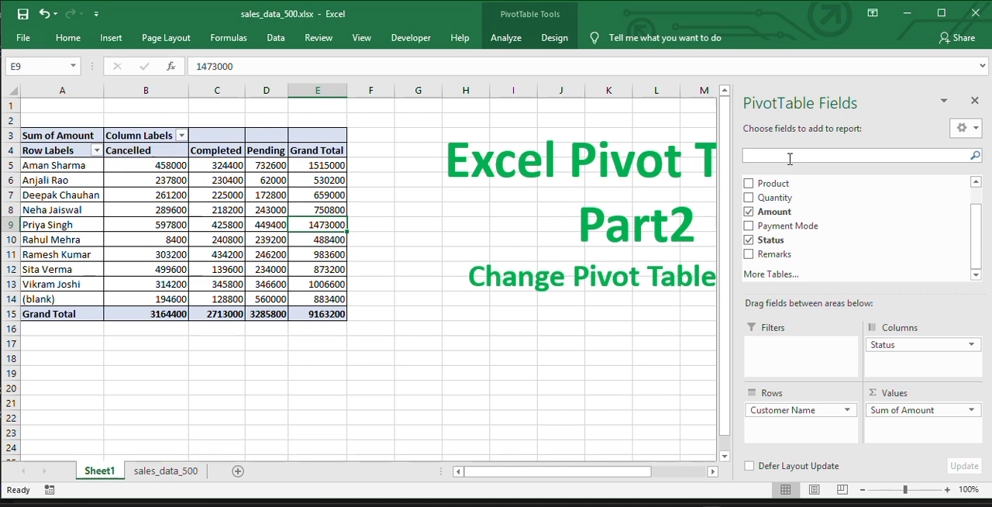
{"action": "left_click", "coordinate": [782, 355]}
{"action": "left_click_drag", "start_coordinate": [979, 224], "coordinate": [981, 200]}
{"action": "left_click_drag", "start_coordinate": [786, 206], "coordinate": [791, 356]}
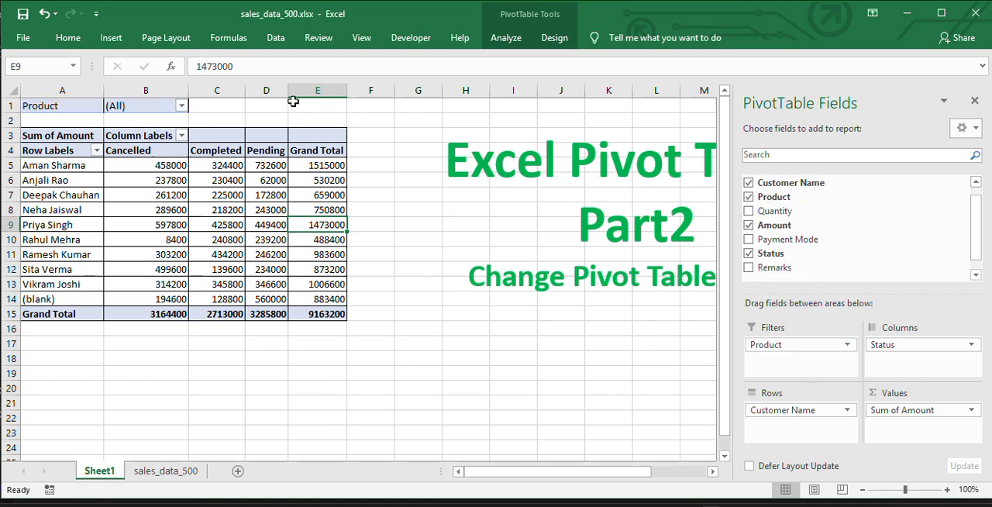
- Filter the pivot table to show only the Keyboard product
{"action": "left_click", "coordinate": [180, 105]}
{"action": "left_click", "coordinate": [50, 153]}
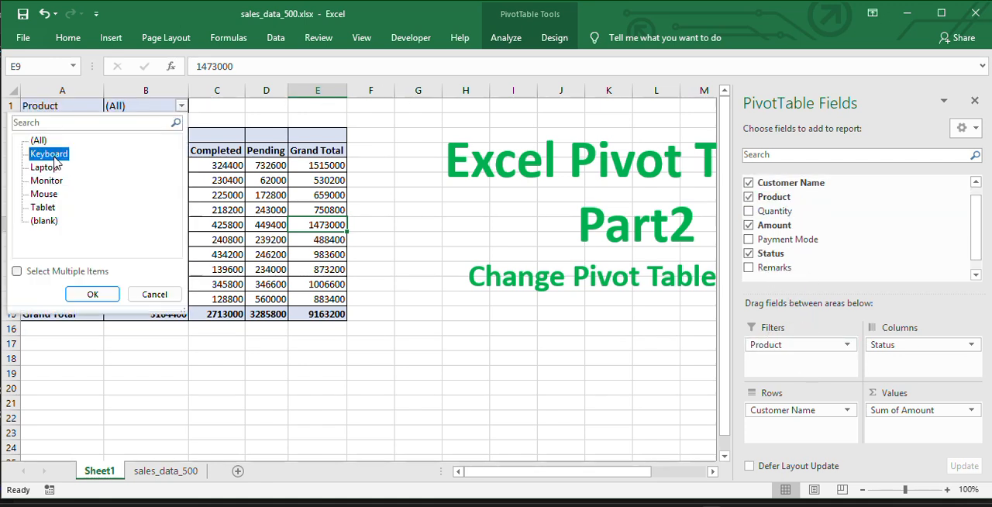
{"action": "left_click", "coordinate": [91, 295]}
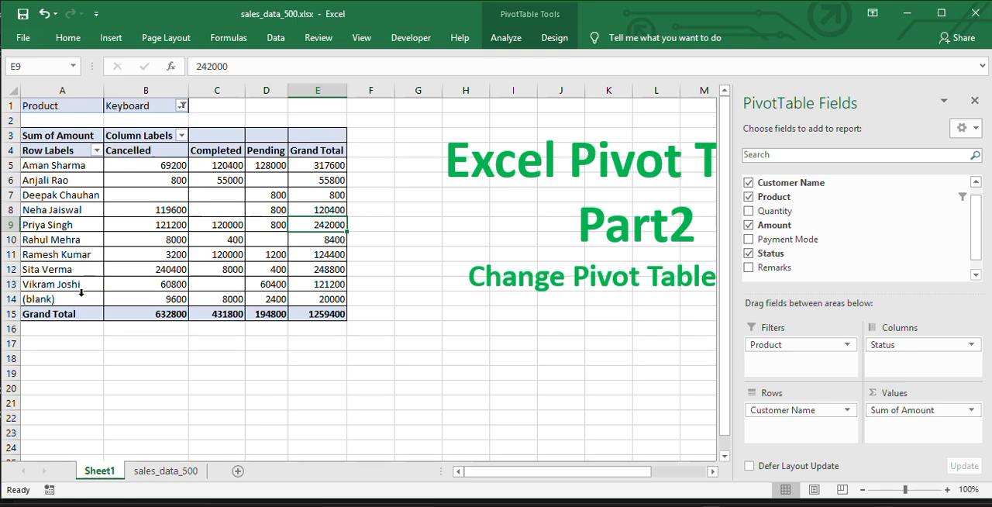
- Reset the Product report filter to (All)
{"action": "left_click", "coordinate": [182, 105]}
{"action": "left_click", "coordinate": [38, 140]}
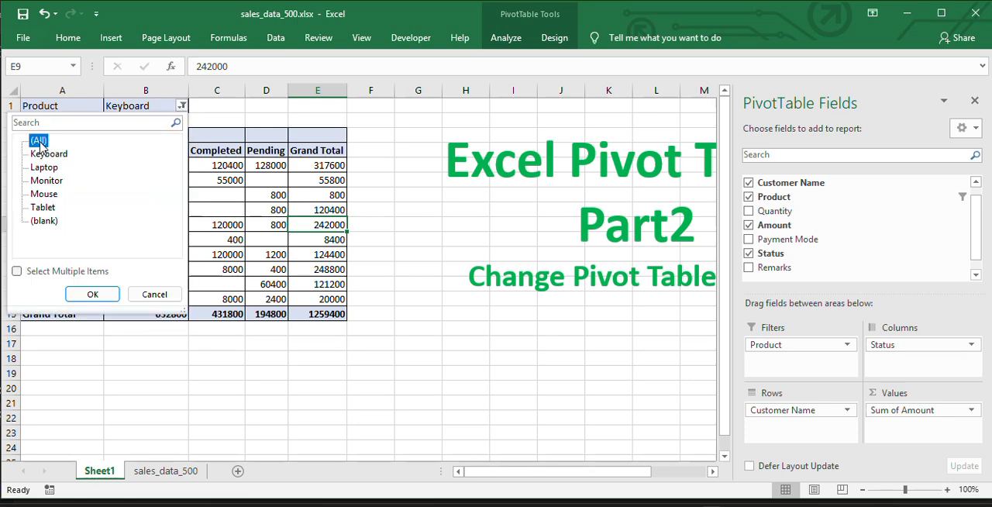
{"action": "left_click", "coordinate": [92, 294]}
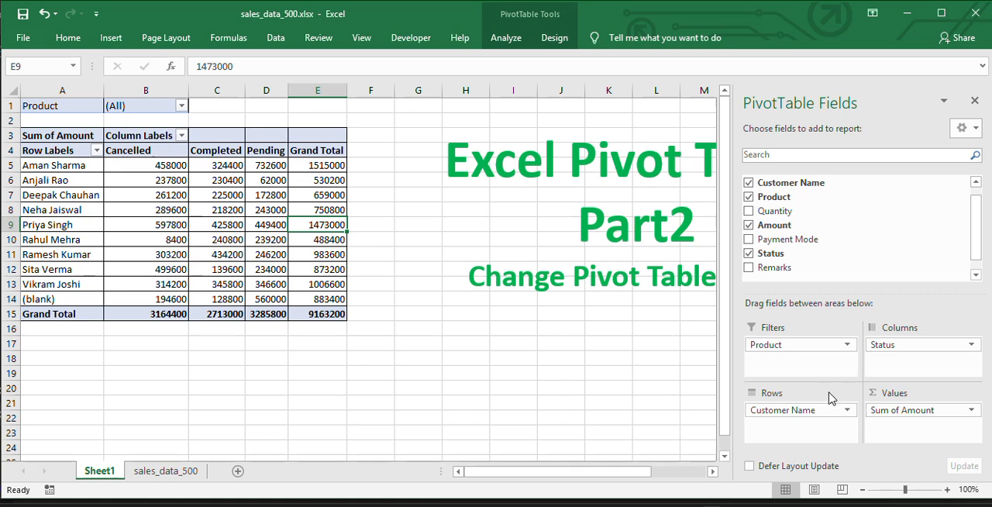
- Examine how the Status, Customer Name and Sum of Amount fields correspond to the pivot table's column headings, row labels and values
{"action": "left_click", "coordinate": [922, 346]}
{"action": "left_click", "coordinate": [896, 377]}
{"action": "left_click", "coordinate": [791, 410]}
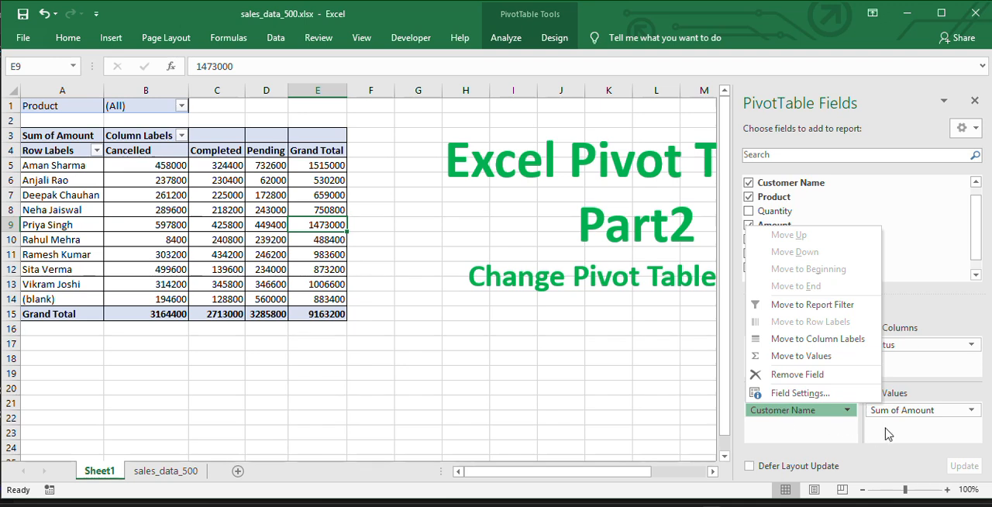
{"action": "left_click", "coordinate": [71, 165]}
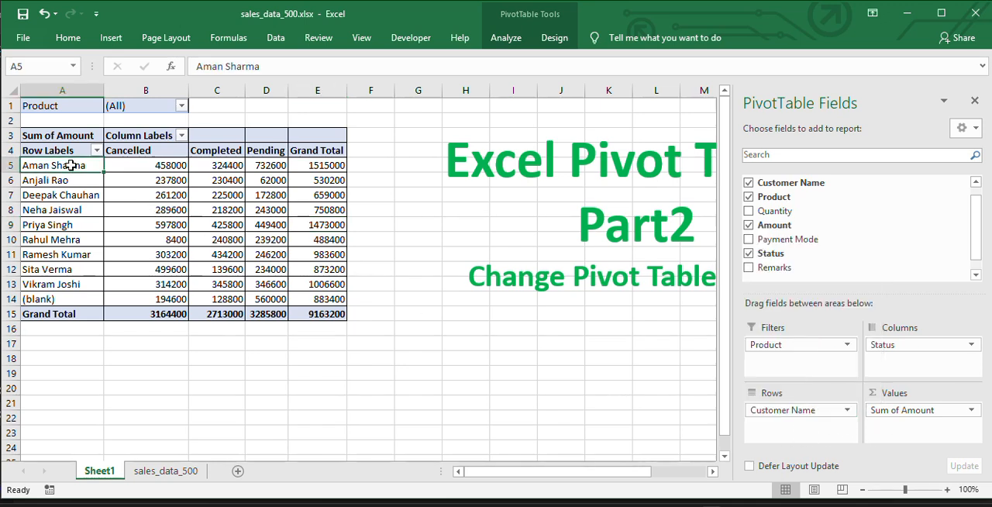
{"action": "left_click_drag", "start_coordinate": [70, 165], "coordinate": [79, 299]}
{"action": "left_click_drag", "start_coordinate": [169, 150], "coordinate": [310, 150]}
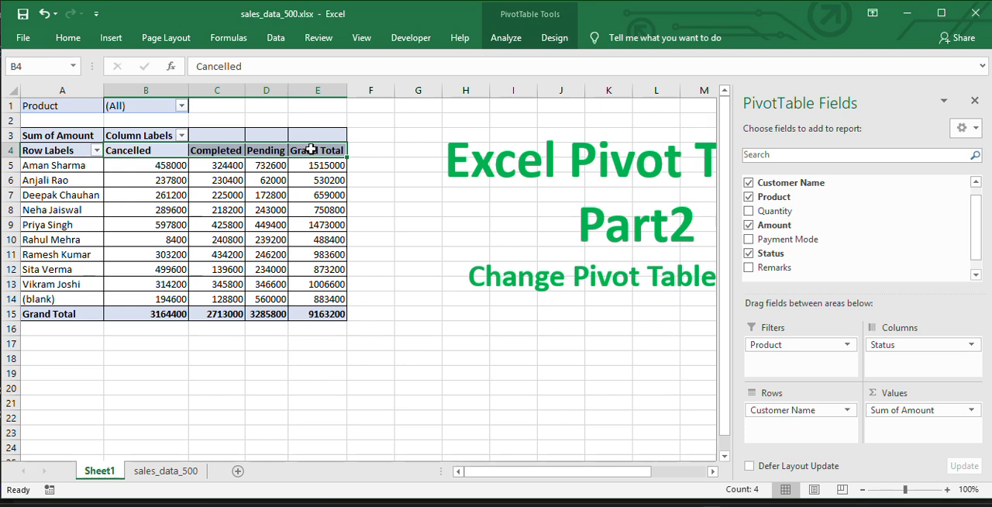
{"action": "left_click", "coordinate": [923, 411]}
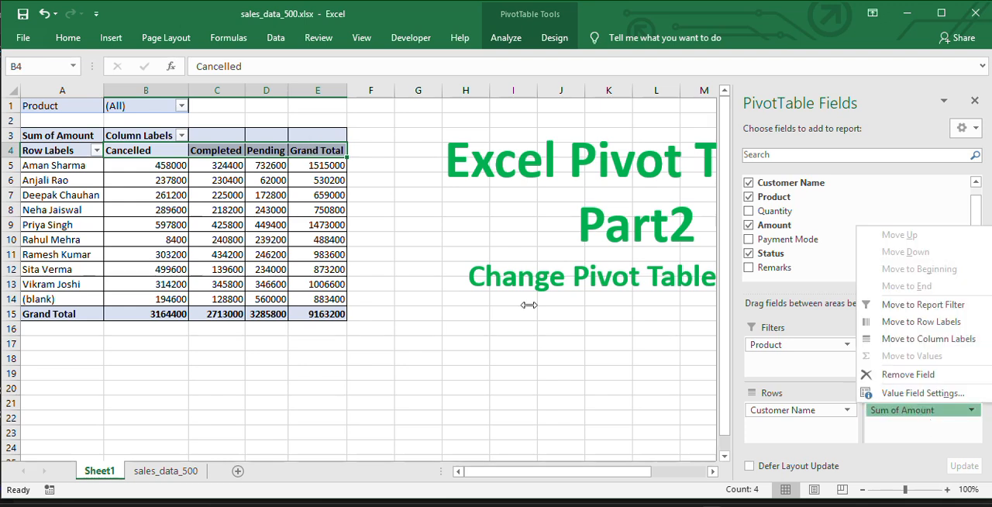
{"action": "left_click", "coordinate": [216, 224]}
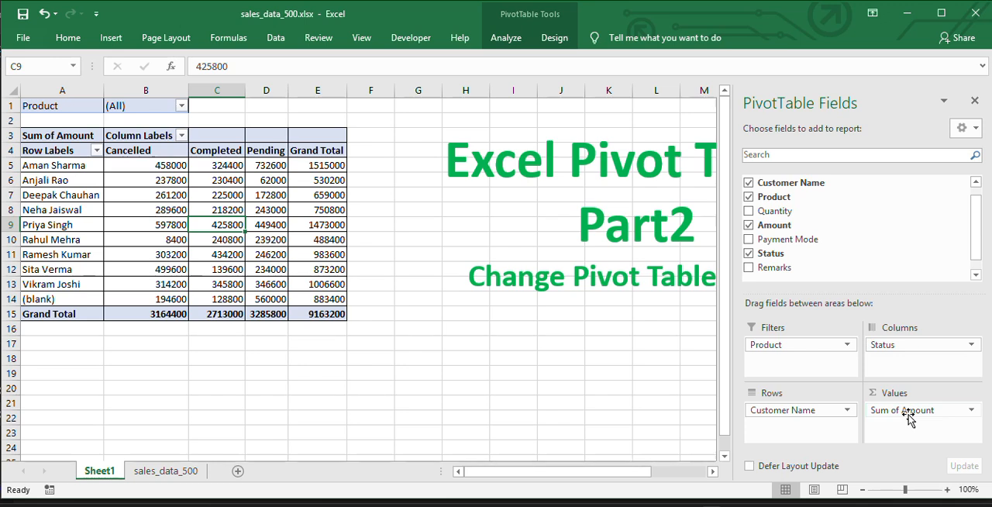
- Close the PivotTable field list and reselect a cell inside the pivot table
{"action": "left_click", "coordinate": [973, 103]}
{"action": "left_click", "coordinate": [281, 224]}
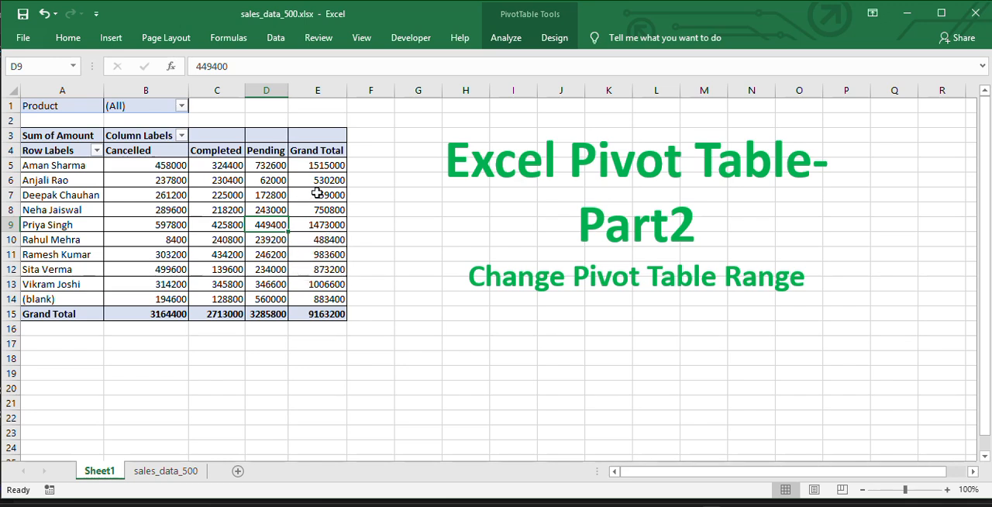
{"action": "left_click", "coordinate": [394, 222]}
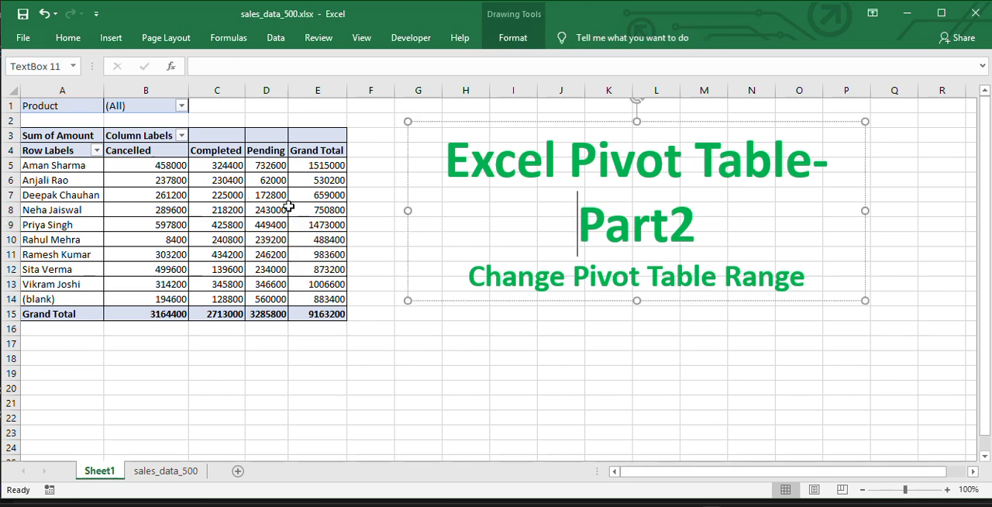
{"action": "left_click", "coordinate": [237, 210]}
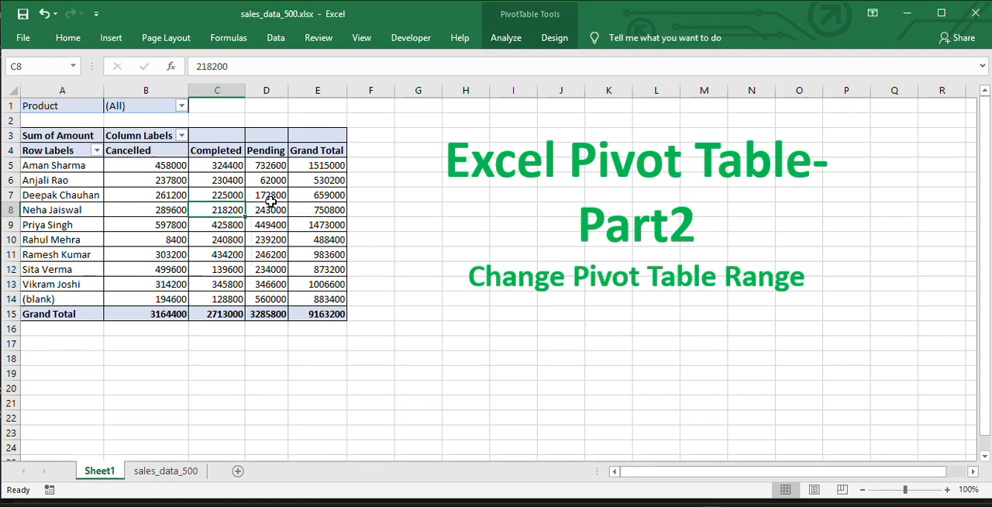
- Apply the Medium PivotTable style with black header and total rows and light blue body rows
{"action": "left_click", "coordinate": [553, 39]}
{"action": "left_click", "coordinate": [510, 40]}
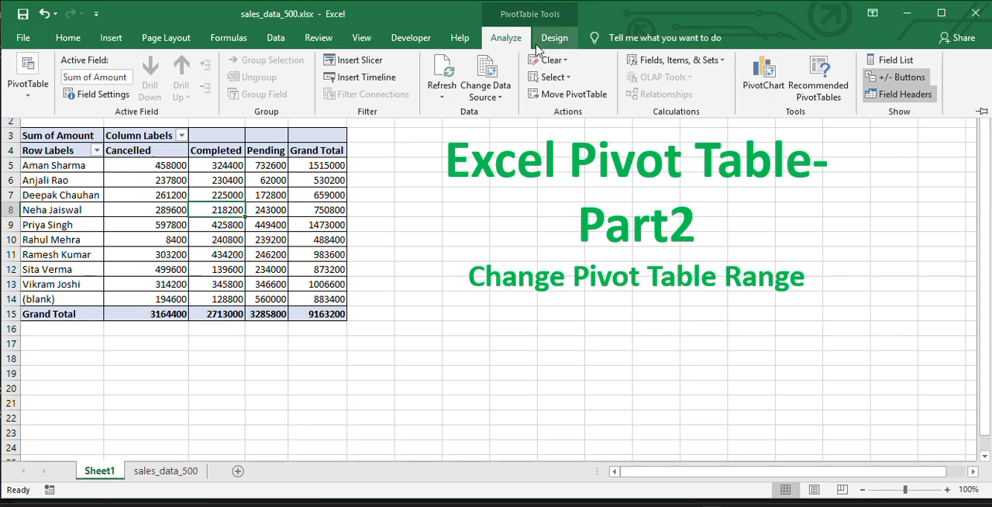
{"action": "left_click", "coordinate": [554, 39]}
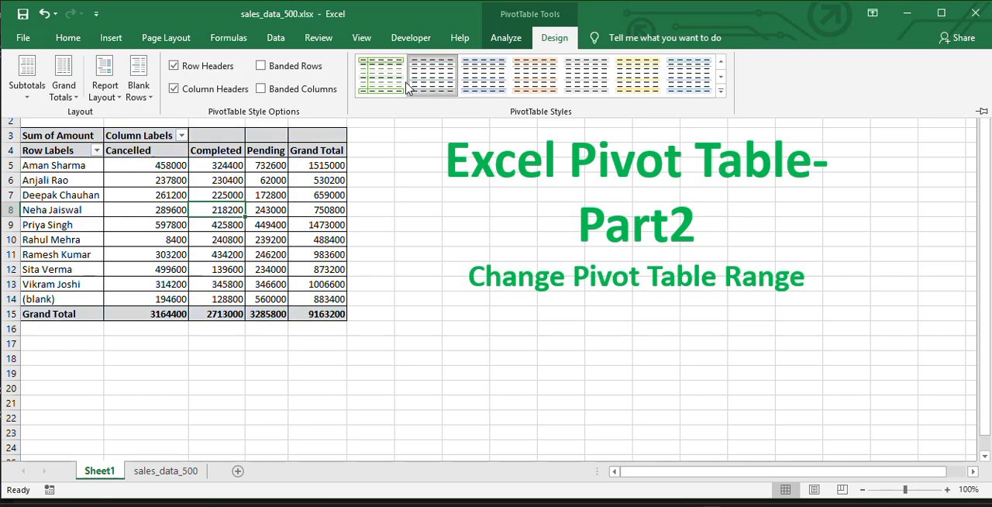
{"action": "left_click", "coordinate": [484, 75]}
{"action": "left_click", "coordinate": [721, 92]}
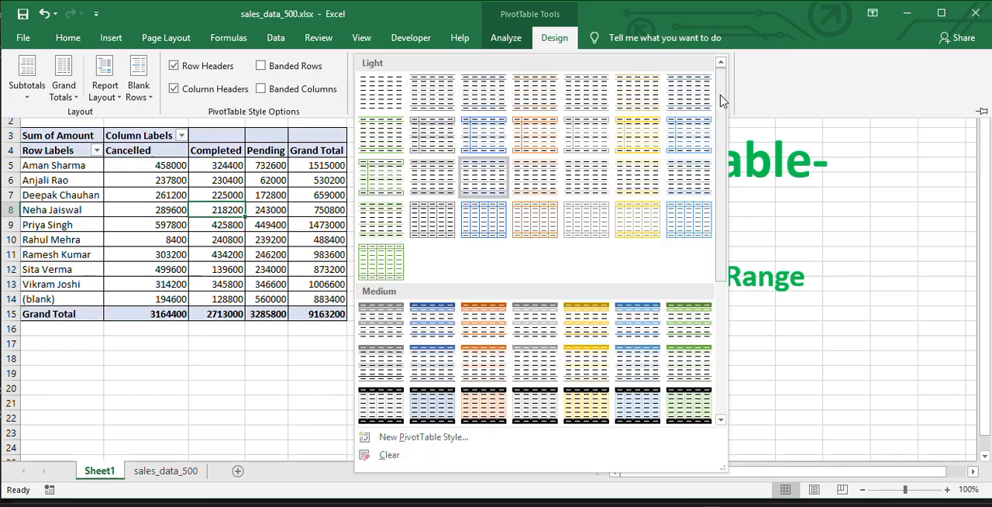
{"action": "left_click", "coordinate": [437, 405]}
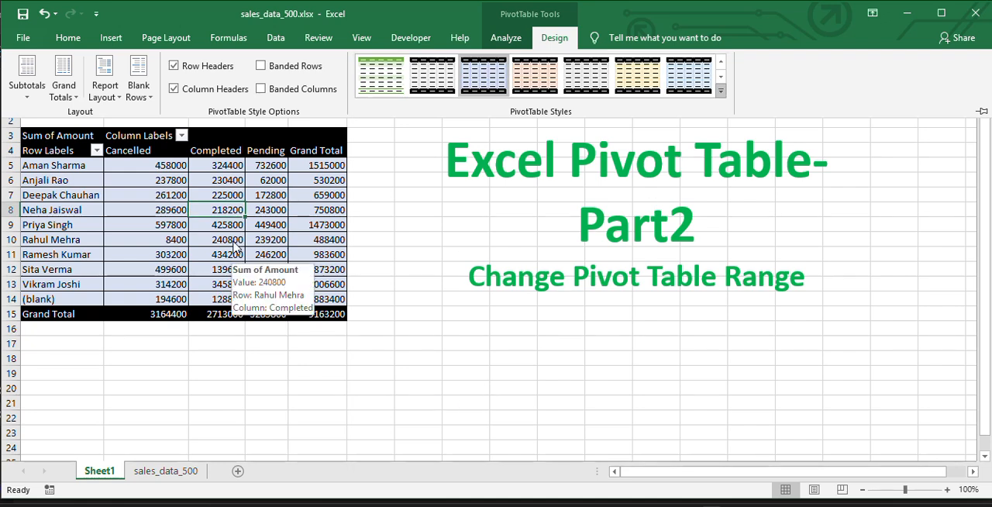
- Copy the records in A490:H507 on the sales_data_500 sheet
{"action": "left_click", "coordinate": [505, 39]}
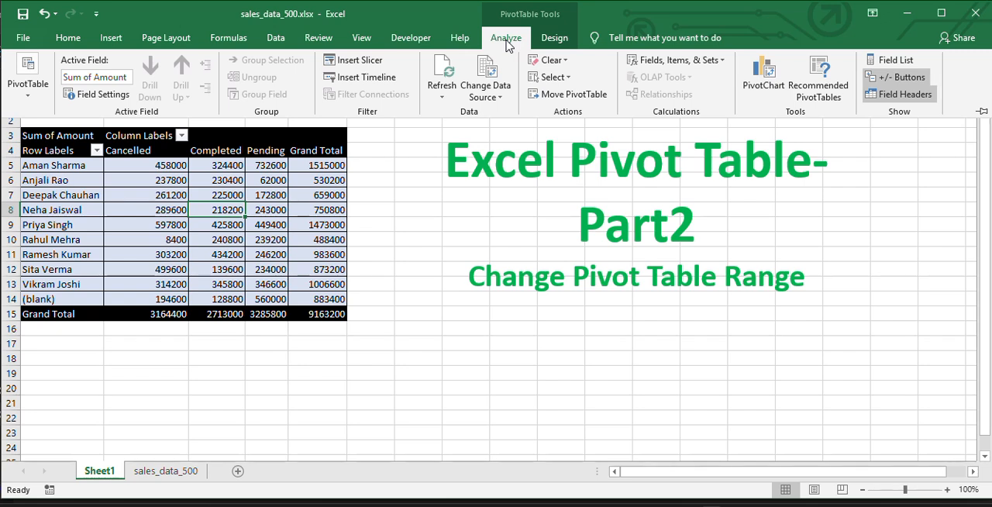
{"action": "left_click", "coordinate": [166, 471]}
{"action": "left_click", "coordinate": [66, 359]}
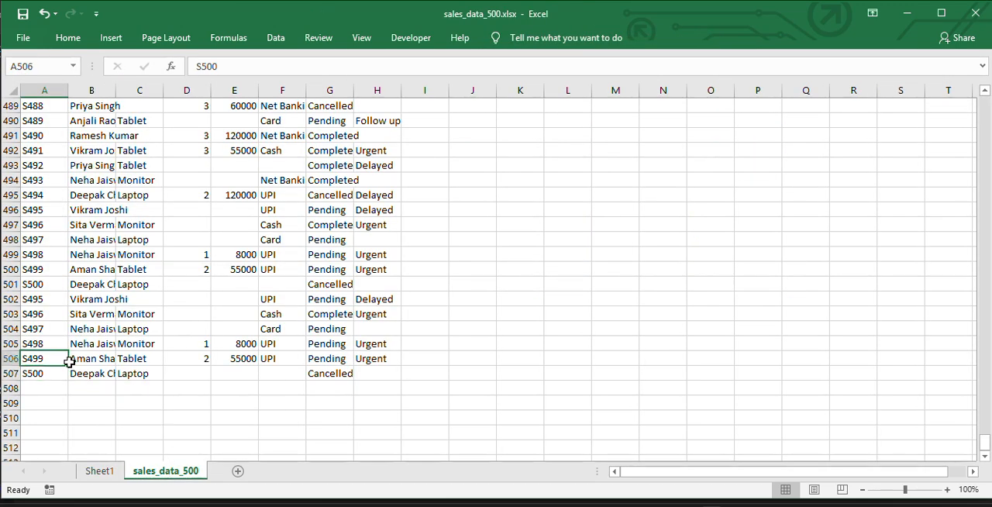
{"action": "key", "text": "Up"}
{"action": "key", "text": "Up"}
{"action": "key", "text": "Up"}
{"action": "key", "text": "Up"}
{"action": "key", "text": "Up"}
{"action": "key", "text": "Up"}
{"action": "key", "text": "Up"}
{"action": "key", "text": "Up"}
{"action": "key", "text": "Up"}
{"action": "key", "text": "Up"}
{"action": "key", "text": "Up"}
{"action": "key", "text": "Up"}
{"action": "key", "text": "Up"}
{"action": "key", "text": "Up"}
{"action": "key", "text": "Up"}
{"action": "key", "text": "Up"}
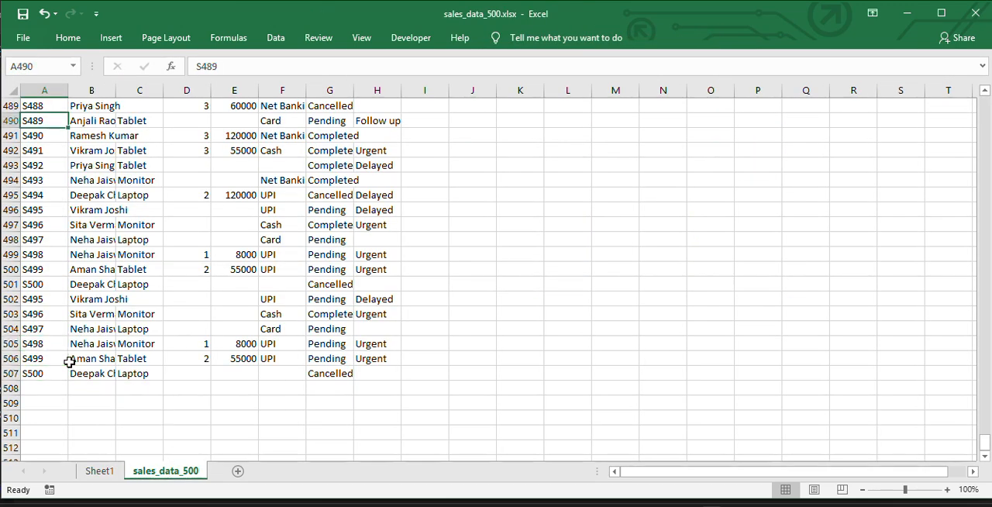
{"action": "key", "text": "shift+Right"}
{"action": "key", "text": "shift+Right"}
{"action": "key", "text": "shift+Right"}
{"action": "key", "text": "shift+Right"}
{"action": "key", "text": "shift+Right"}
{"action": "key", "text": "shift+Right"}
{"action": "key", "text": "shift+Right"}
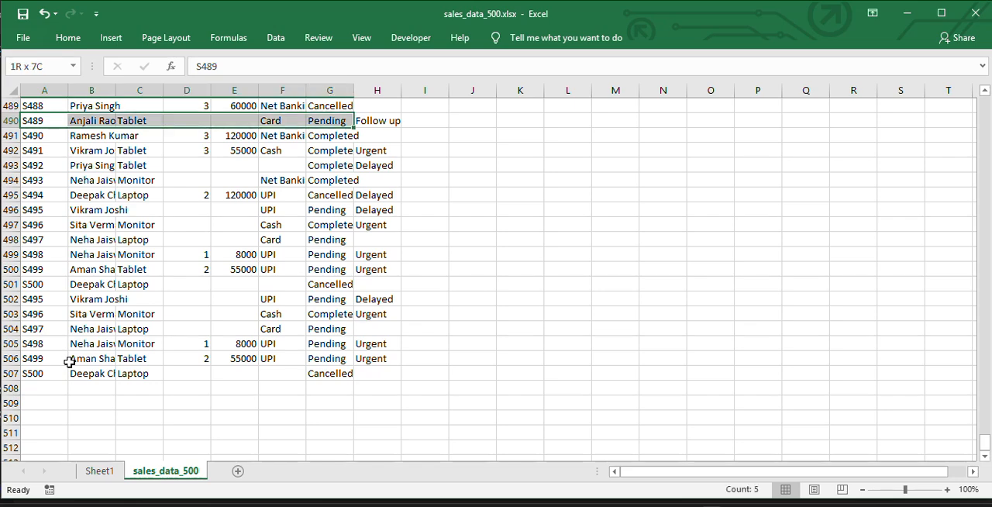
{"action": "key", "text": "ctrl+shift+Down"}
{"action": "key", "text": "ctrl+c"}
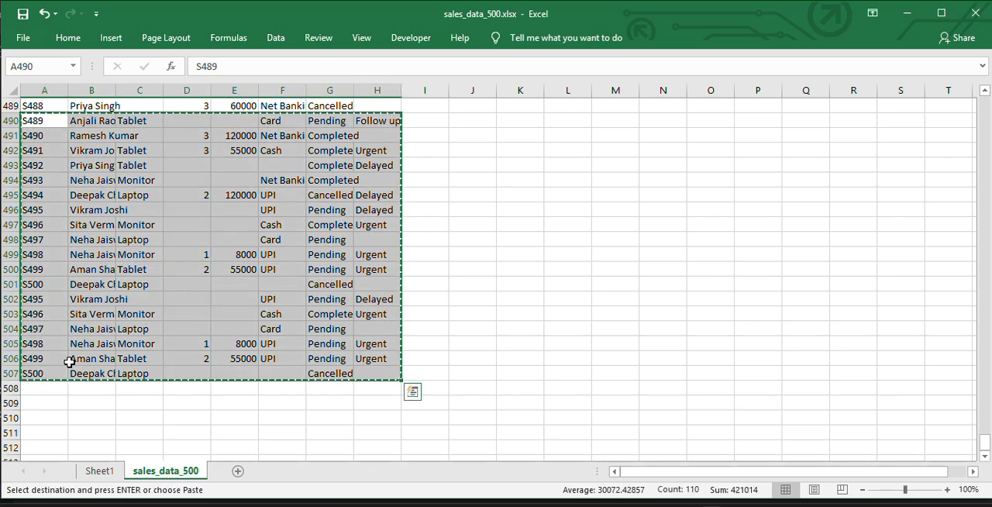
- Paste the copied records below the existing data, starting at cell A508
{"action": "key", "text": "ctrl+Down"}
{"action": "key", "text": "Down"}
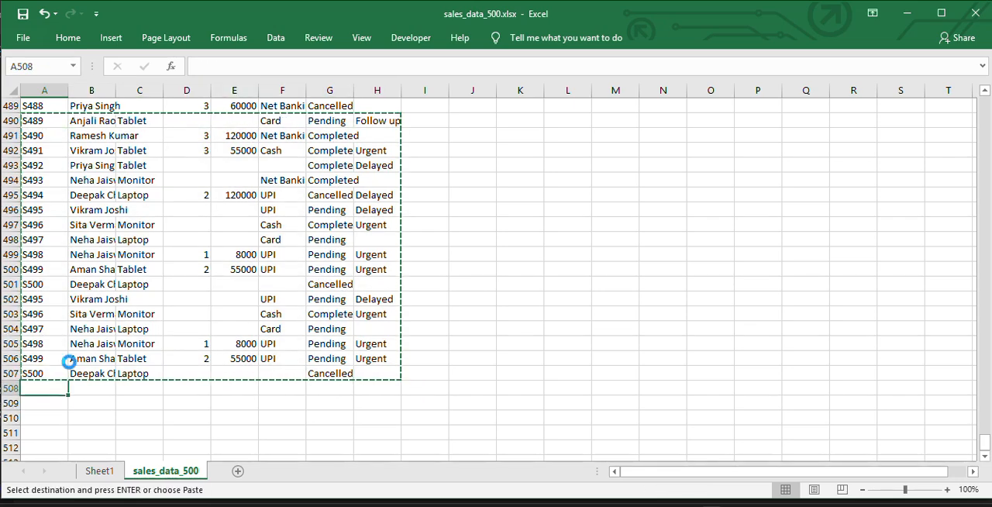
{"action": "key", "text": "ctrl+v"}
{"action": "key", "text": "Down"}
{"action": "key", "text": "ctrl+Down"}
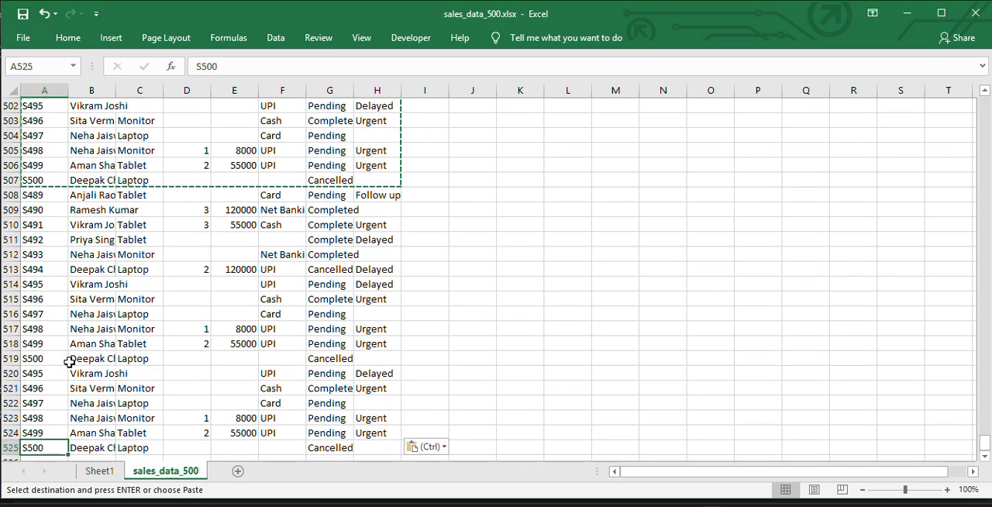
- Review the newly added records from the last row up to row 508, and return to the pivot table on Sheet1
{"action": "key", "text": "Up"}
{"action": "key", "text": "Up"}
{"action": "key", "text": "Up"}
{"action": "key", "text": "Up"}
{"action": "key", "text": "Up"}
{"action": "key", "text": "Up"}
{"action": "key", "text": "Up"}
{"action": "key", "text": "Up"}
{"action": "key", "text": "Up"}
{"action": "key", "text": "Up"}
{"action": "key", "text": "Up"}
{"action": "key", "text": "Up"}
{"action": "key", "text": "Up"}
{"action": "key", "text": "Up"}
{"action": "key", "text": "Up"}
{"action": "key", "text": "Up"}
{"action": "key", "text": "Up"}
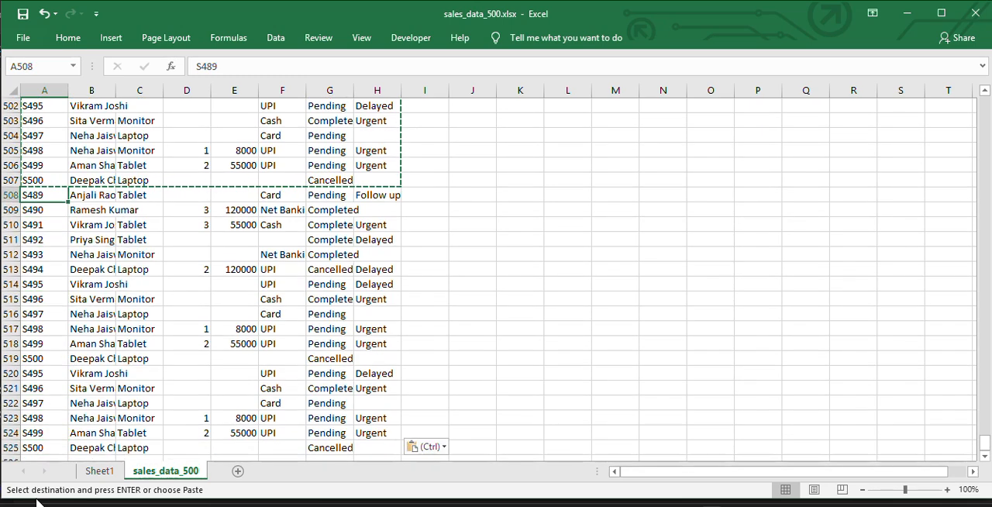
{"action": "left_click", "coordinate": [105, 473]}
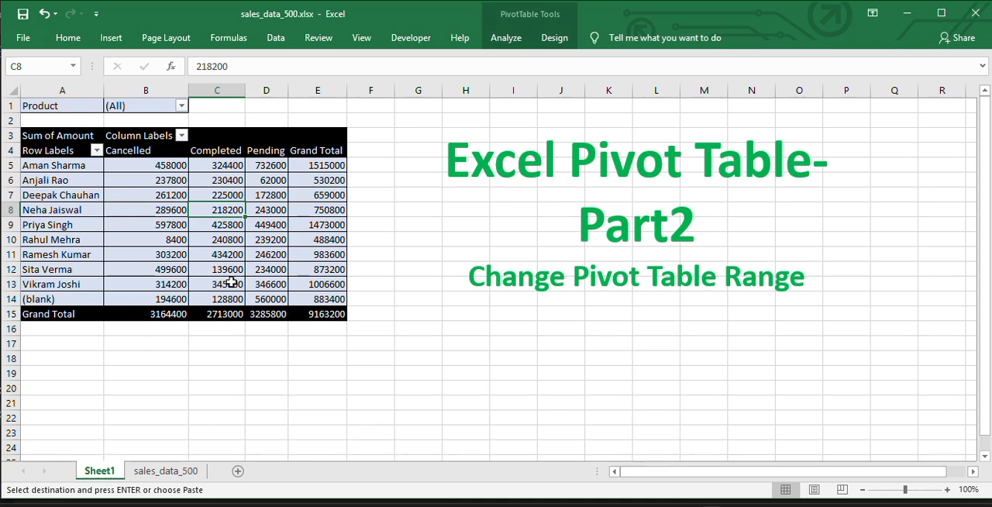
- Refresh the pivot table on Sheet1 from one of its value cells
{"action": "left_click", "coordinate": [261, 270]}
{"action": "right_click", "coordinate": [261, 270]}
{"action": "left_click", "coordinate": [290, 335]}
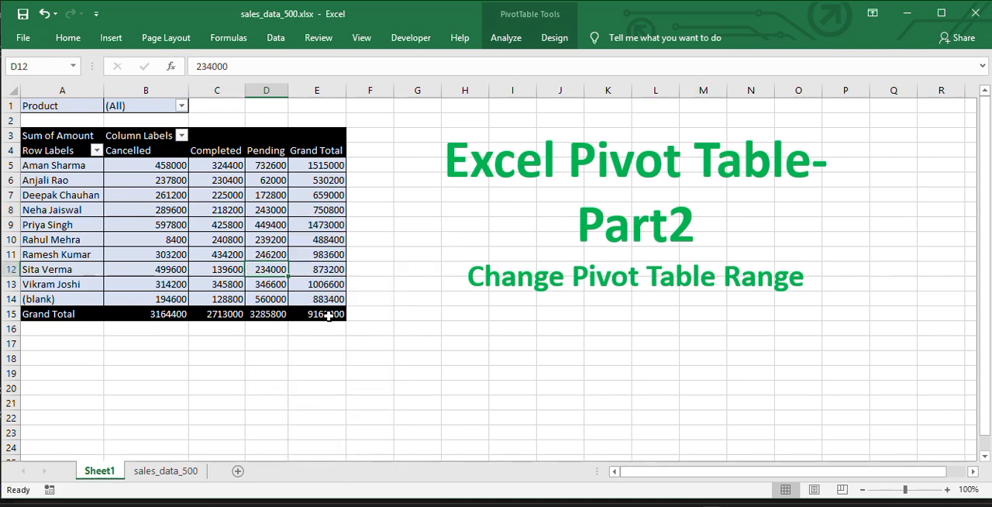
- Compare the pivot table's overall grand total with the sum of the Amount column on the sales_data_500 sheet
{"action": "left_click", "coordinate": [318, 317]}
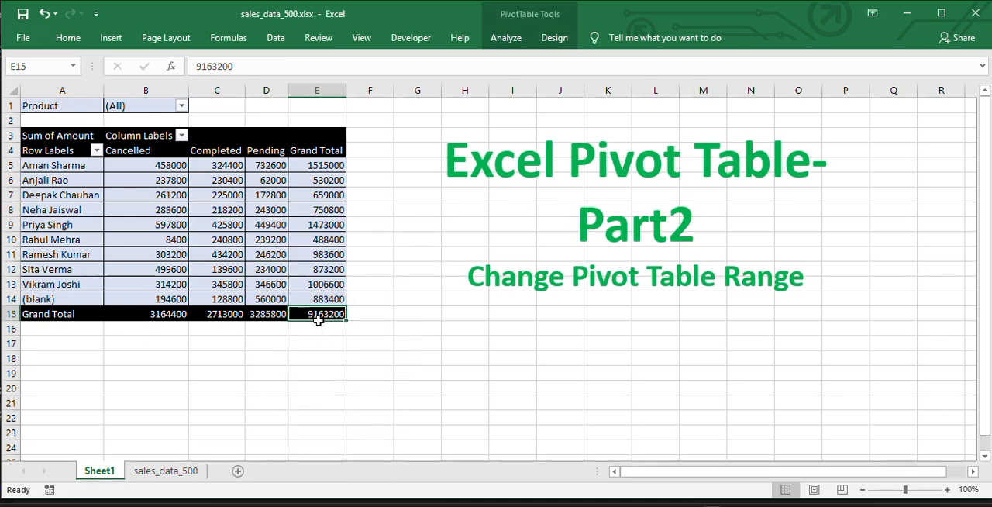
{"action": "left_click", "coordinate": [178, 474]}
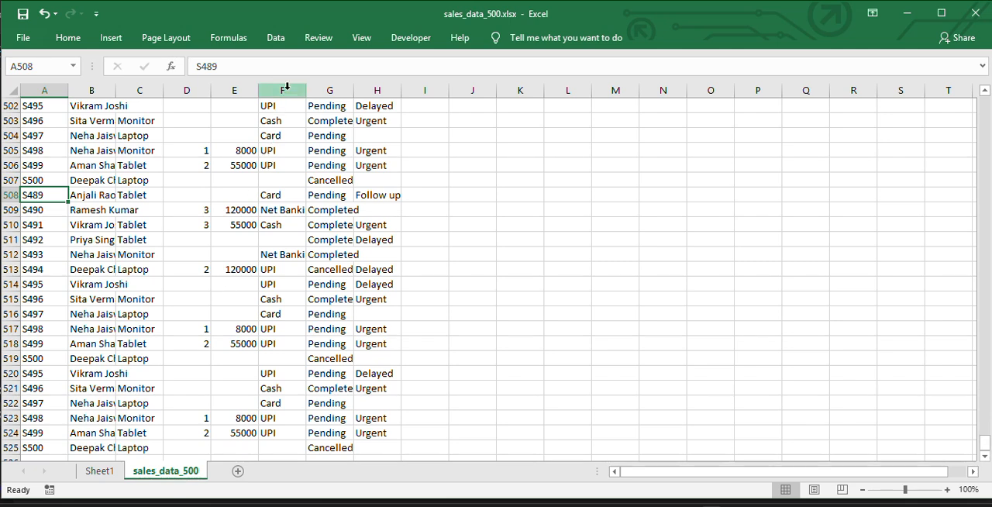
{"action": "left_click", "coordinate": [234, 91]}
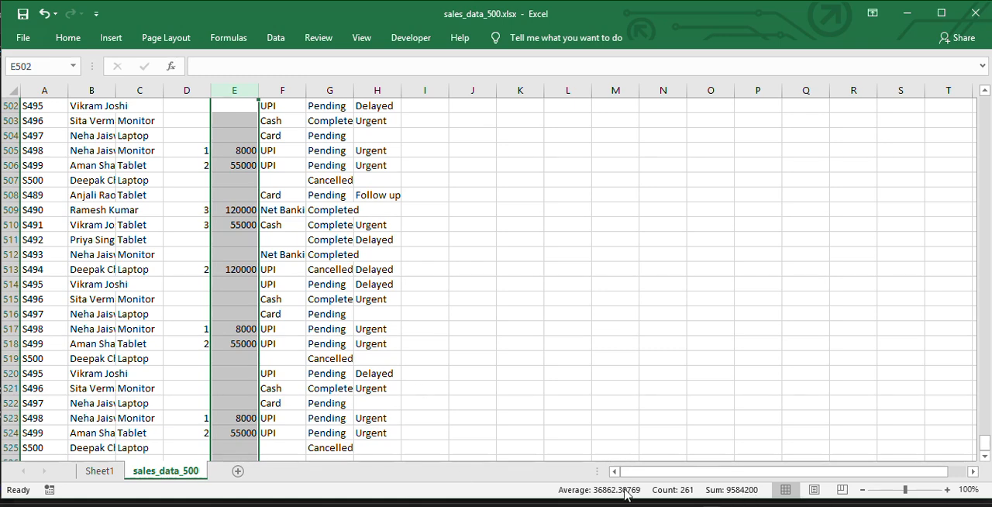
{"action": "left_click", "coordinate": [98, 475]}
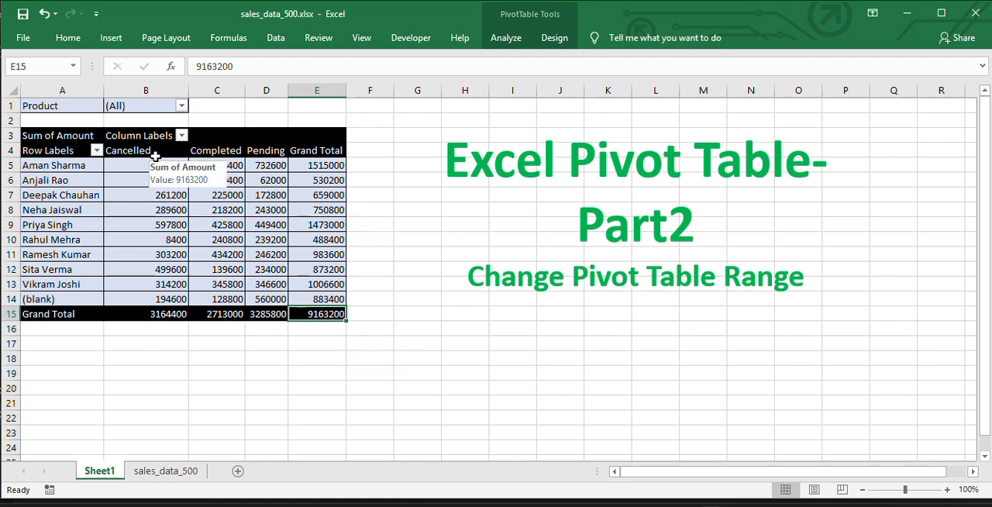
- Refresh the pivot table once more using the PivotTable Analyze tools
{"action": "left_click", "coordinate": [216, 211]}
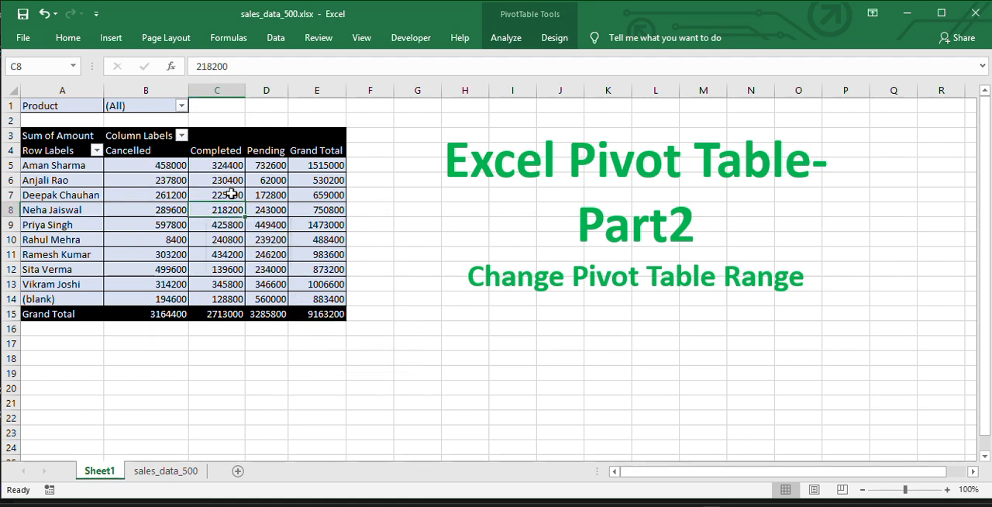
{"action": "left_click", "coordinate": [509, 43]}
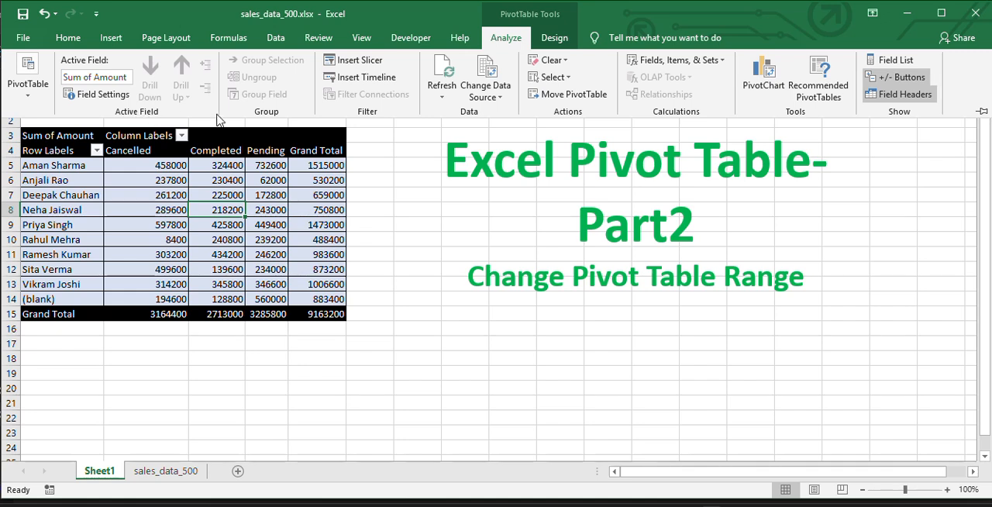
{"action": "left_click", "coordinate": [446, 78]}
{"action": "left_click", "coordinate": [229, 198]}
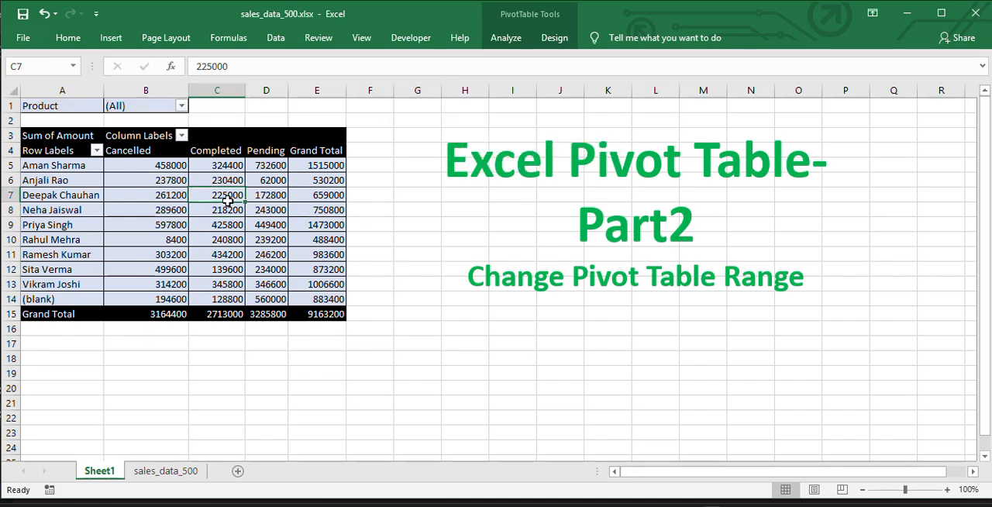
- Examine the pivot table's source range in the Change PivotTable Data Source dialog and close it without editing the range
{"action": "left_click", "coordinate": [558, 40]}
{"action": "left_click", "coordinate": [506, 37]}
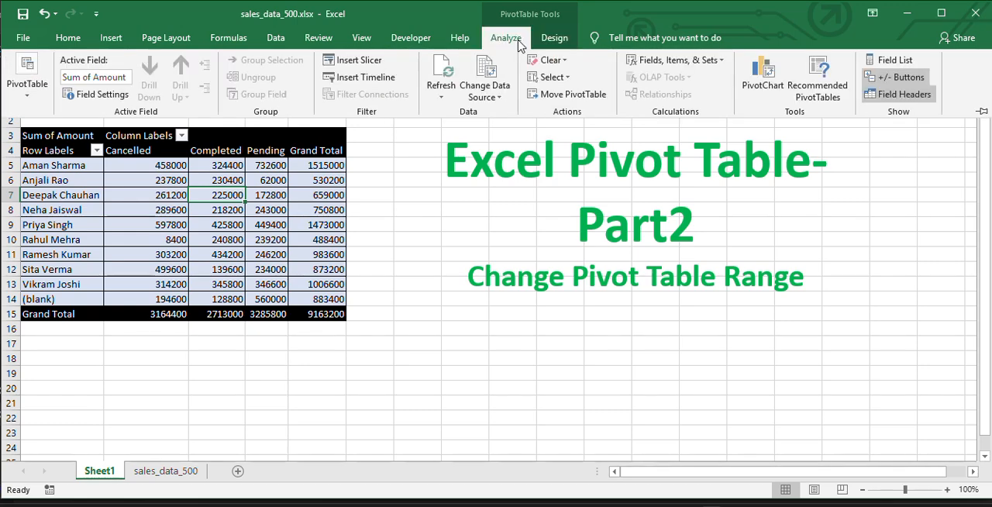
{"action": "left_click", "coordinate": [494, 97]}
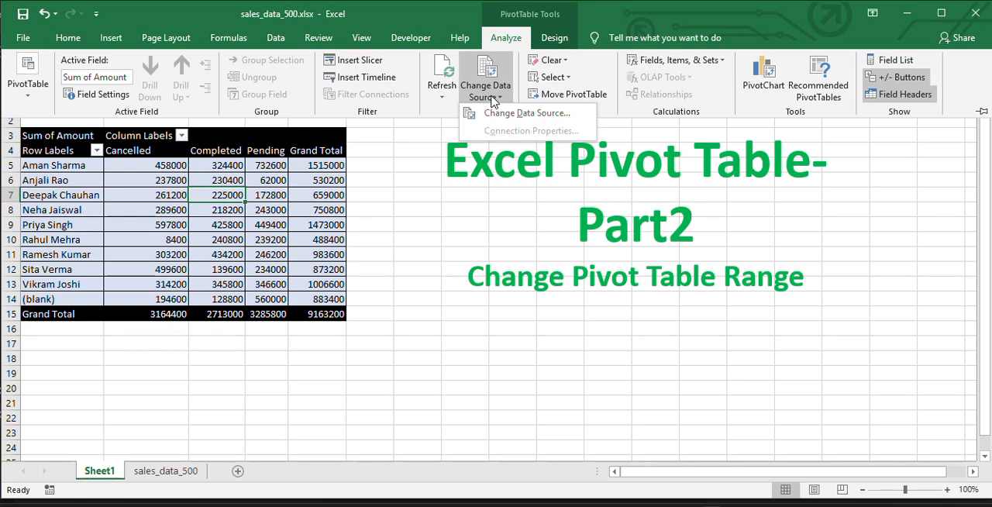
{"action": "left_click", "coordinate": [511, 117]}
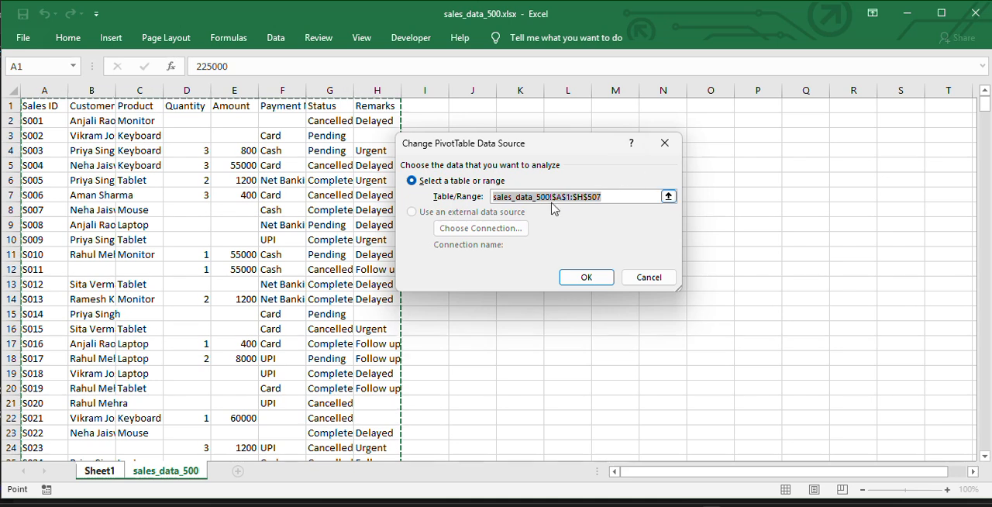
{"action": "left_click", "coordinate": [606, 197]}
{"action": "left_click_drag", "start_coordinate": [605, 197], "coordinate": [538, 197]}
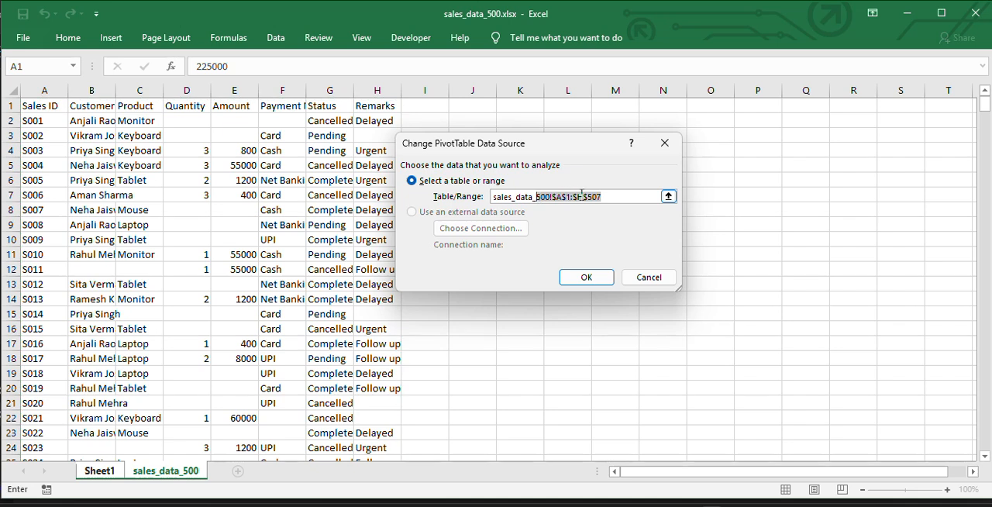
{"action": "left_click", "coordinate": [620, 195]}
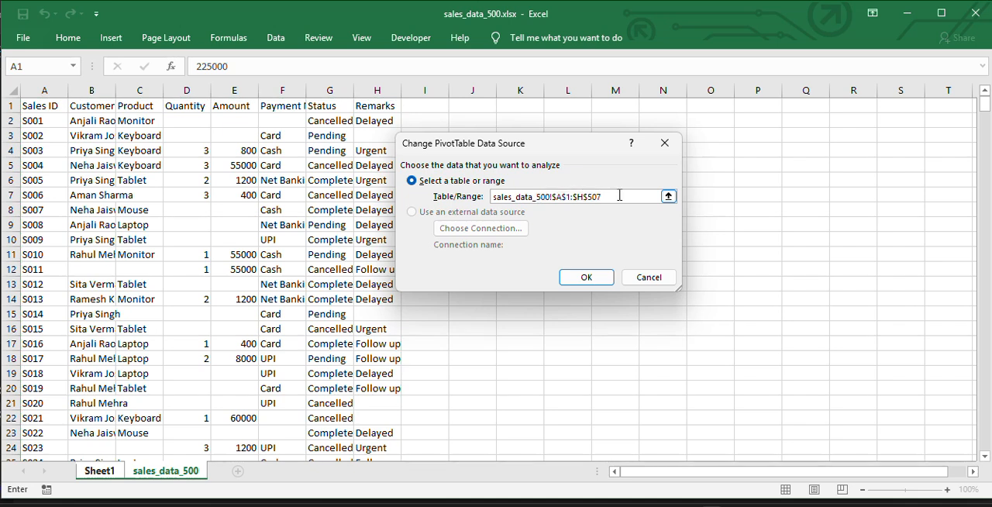
{"action": "left_click_drag", "start_coordinate": [496, 199], "coordinate": [617, 197]}
{"action": "left_click", "coordinate": [554, 196]}
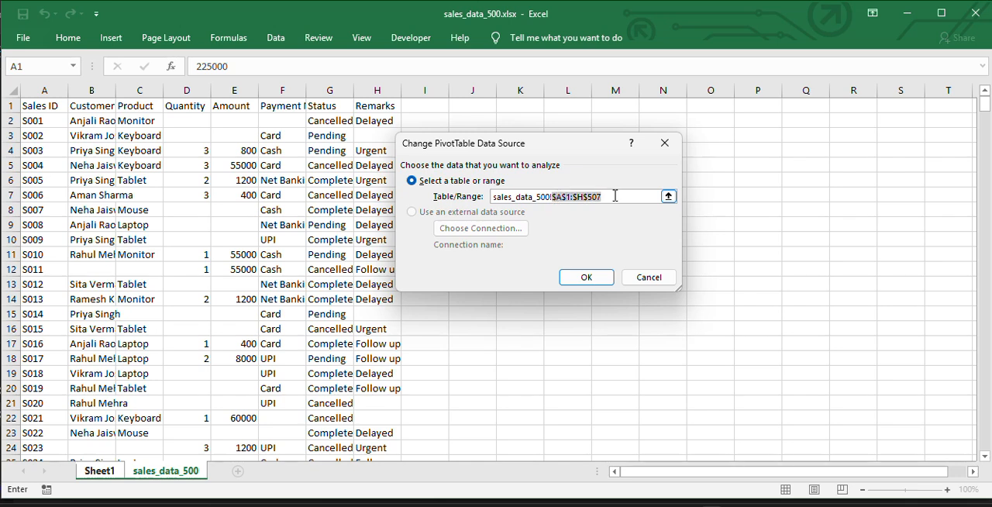
{"action": "left_click", "coordinate": [608, 198]}
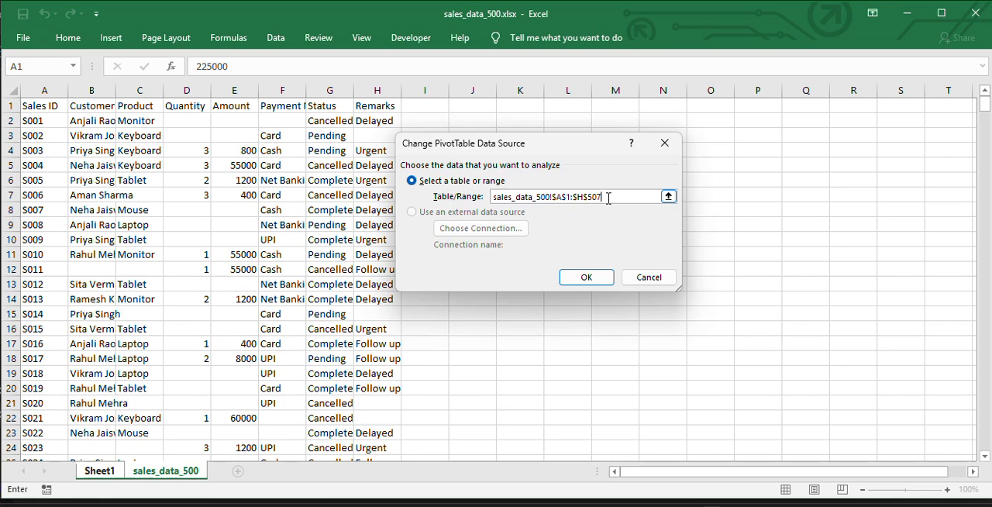
{"action": "key", "text": "Return"}
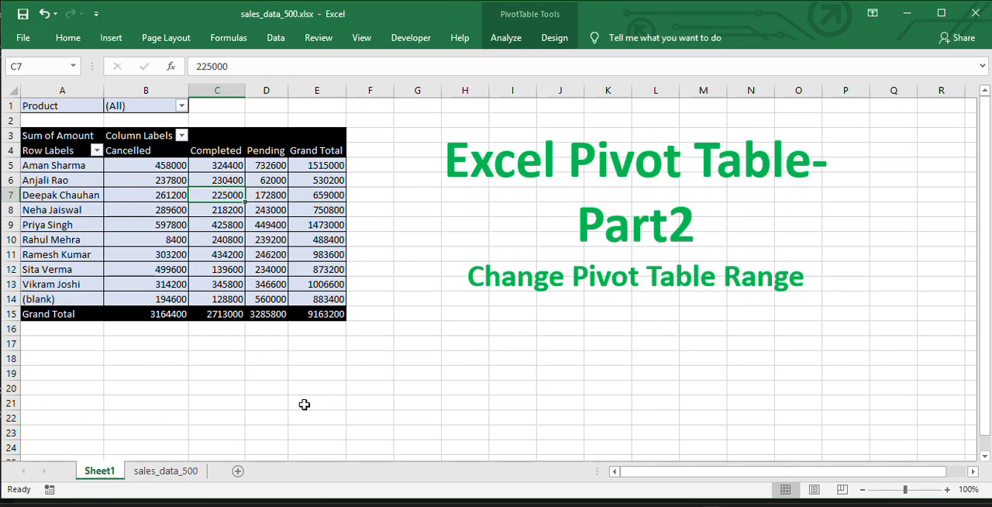
- Find the last data row on the sales_data_500 sheet and compare it with row 507, where the source range ends
{"action": "left_click", "coordinate": [166, 472]}
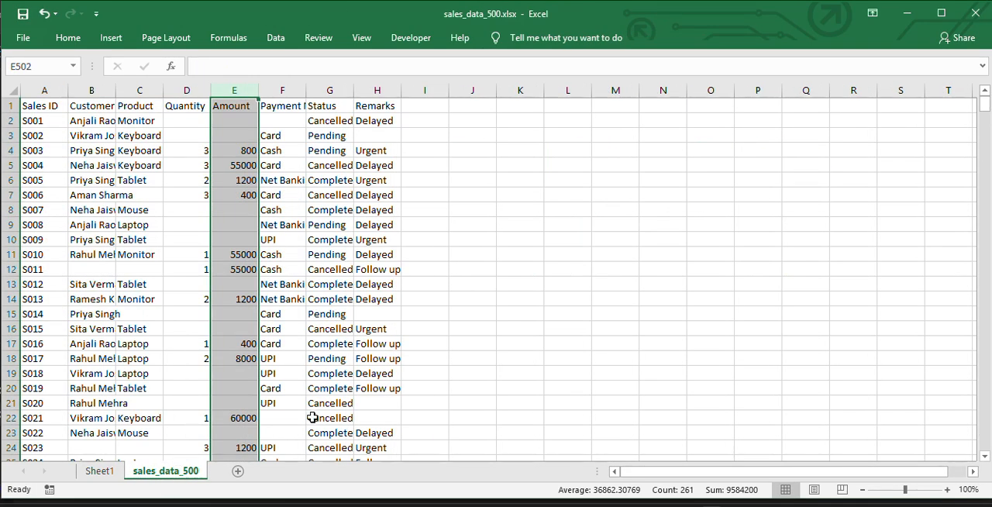
{"action": "left_click", "coordinate": [316, 421]}
{"action": "key", "text": "ctrl+Down"}
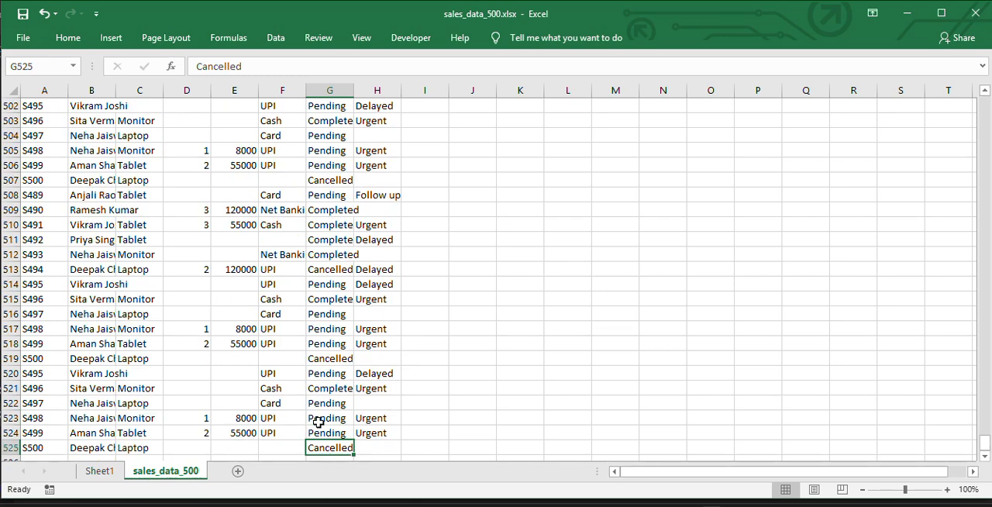
{"action": "left_click", "coordinate": [11, 448]}
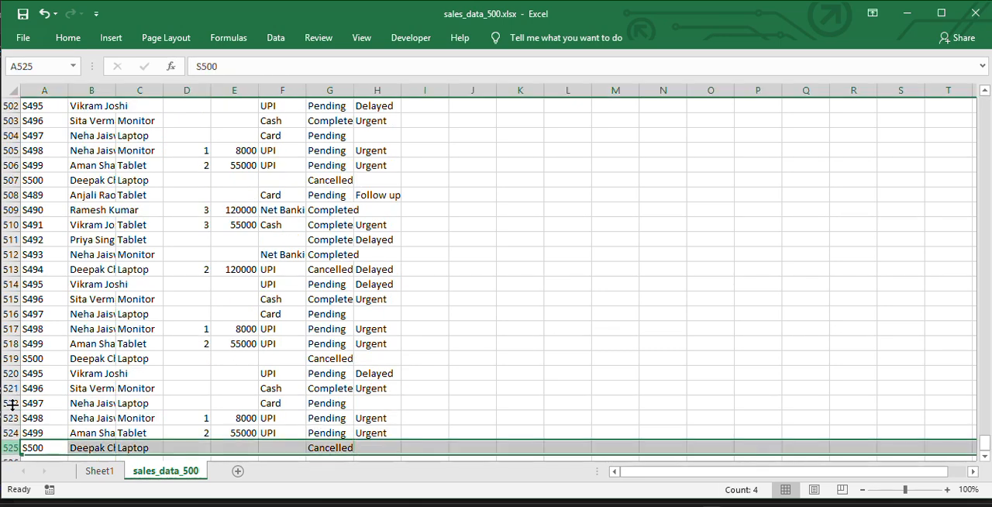
{"action": "left_click", "coordinate": [11, 180]}
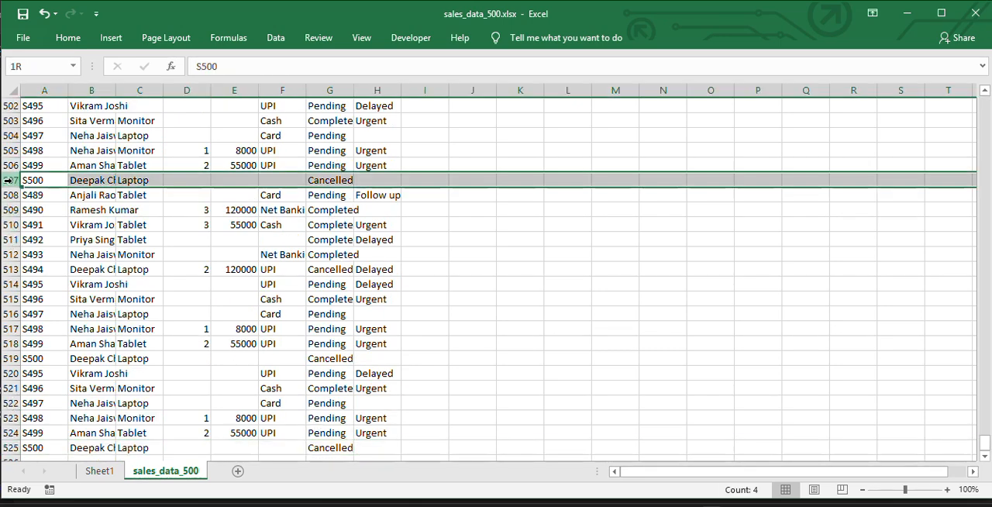
{"action": "left_click", "coordinate": [10, 448]}
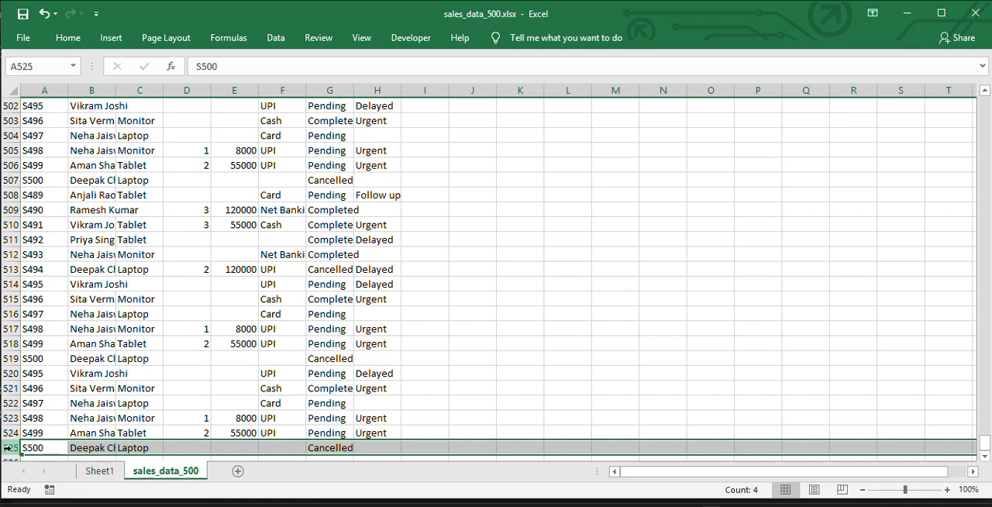
- Change the data source range of the pivot table on Sheet1 to sales_data_500!$A$1:$H$525
{"action": "left_click", "coordinate": [101, 470]}
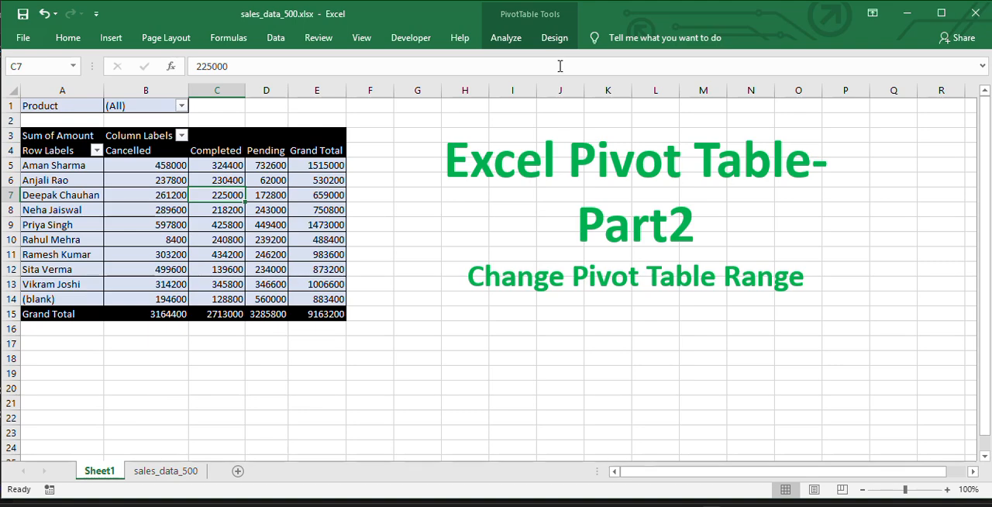
{"action": "left_click", "coordinate": [516, 38]}
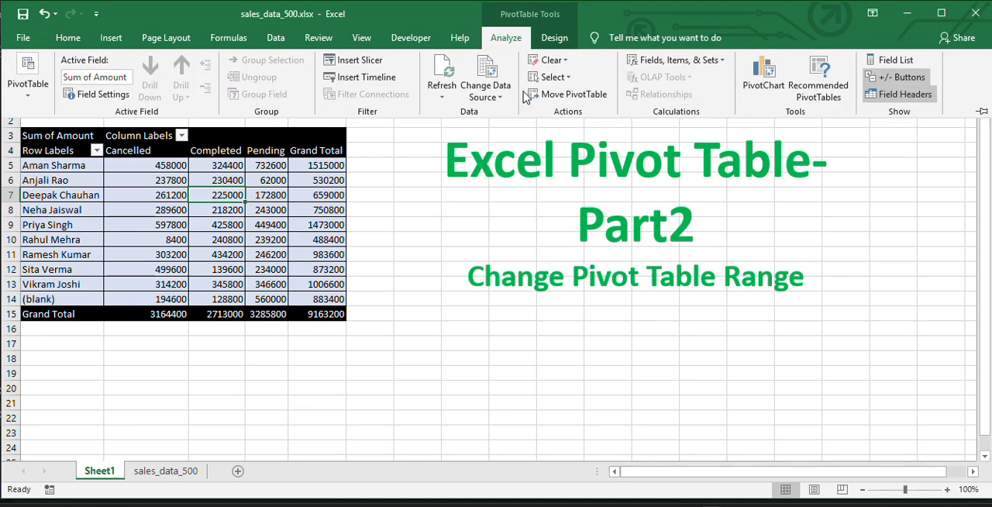
{"action": "left_click", "coordinate": [495, 98]}
{"action": "left_click", "coordinate": [512, 114]}
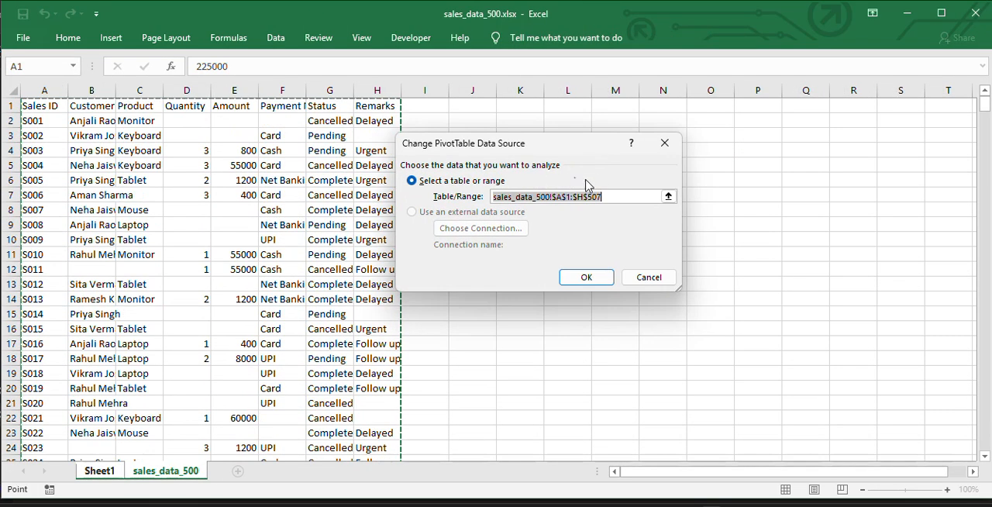
{"action": "left_click", "coordinate": [613, 195]}
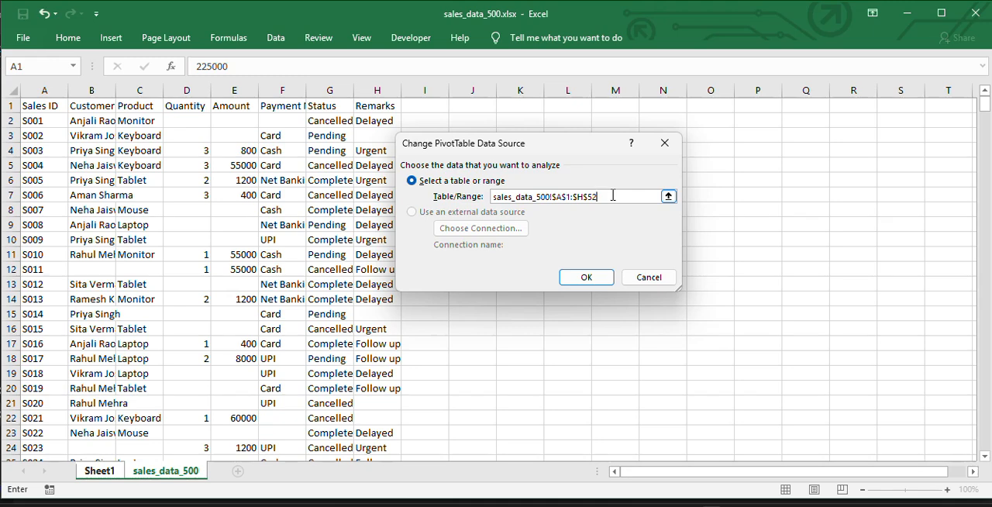
{"action": "left_click", "coordinate": [587, 277]}
- Check the updated pivot grand total against the sum of the Amount column on sales_data_500, and return to the pivot table
{"action": "left_click", "coordinate": [319, 314]}
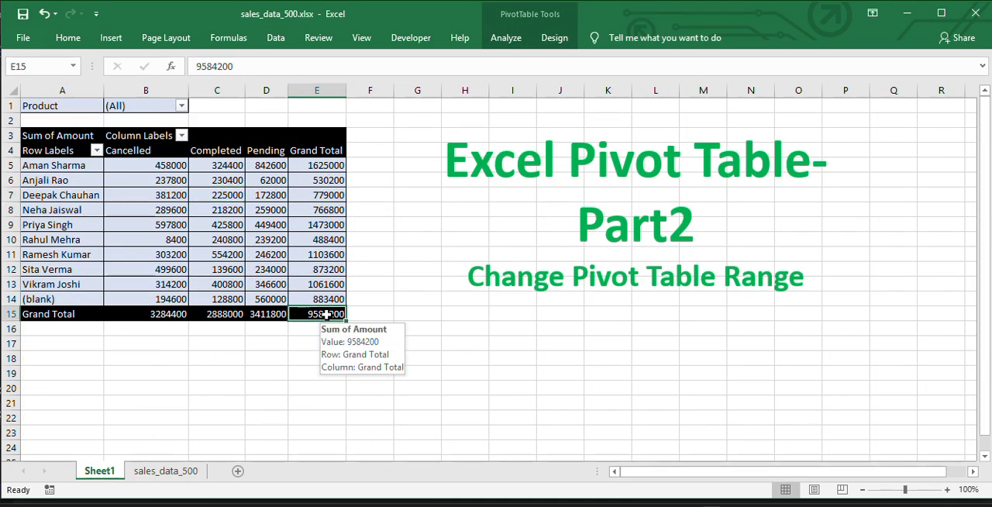
{"action": "right_click", "coordinate": [309, 211]}
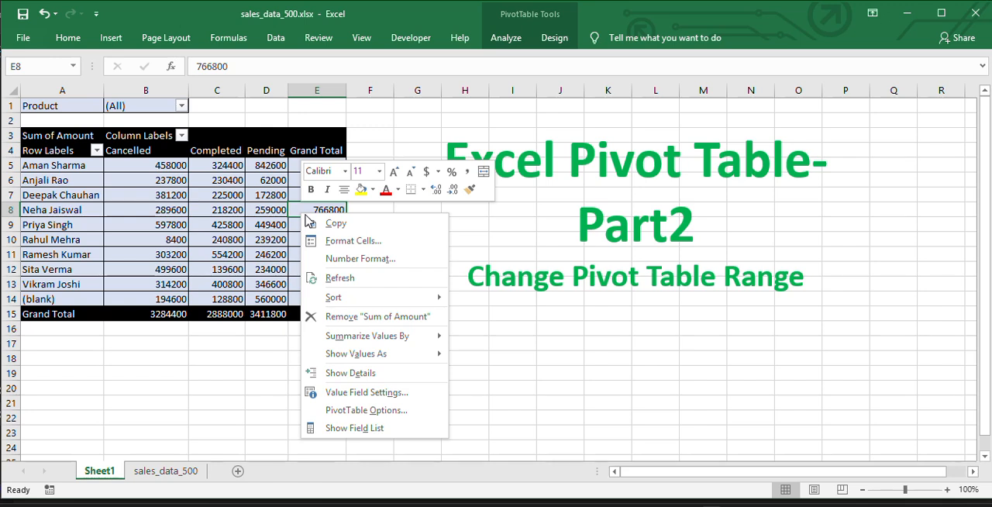
{"action": "key", "text": "Escape"}
{"action": "left_click", "coordinate": [329, 300]}
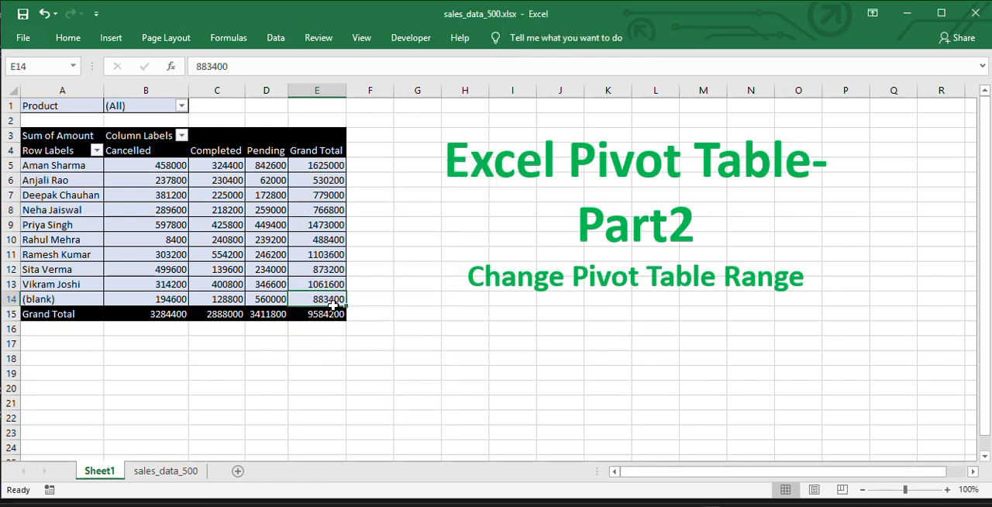
{"action": "left_click", "coordinate": [327, 316]}
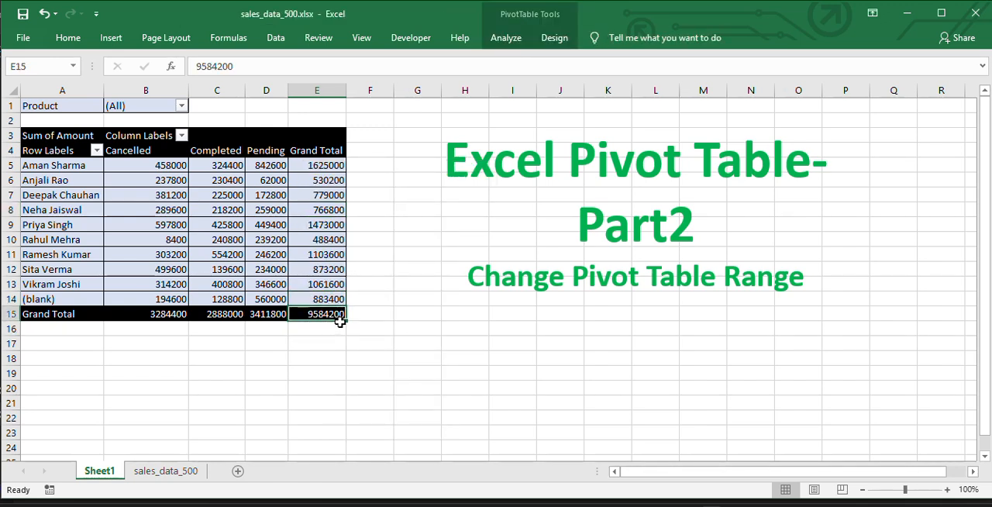
{"action": "left_click", "coordinate": [159, 471]}
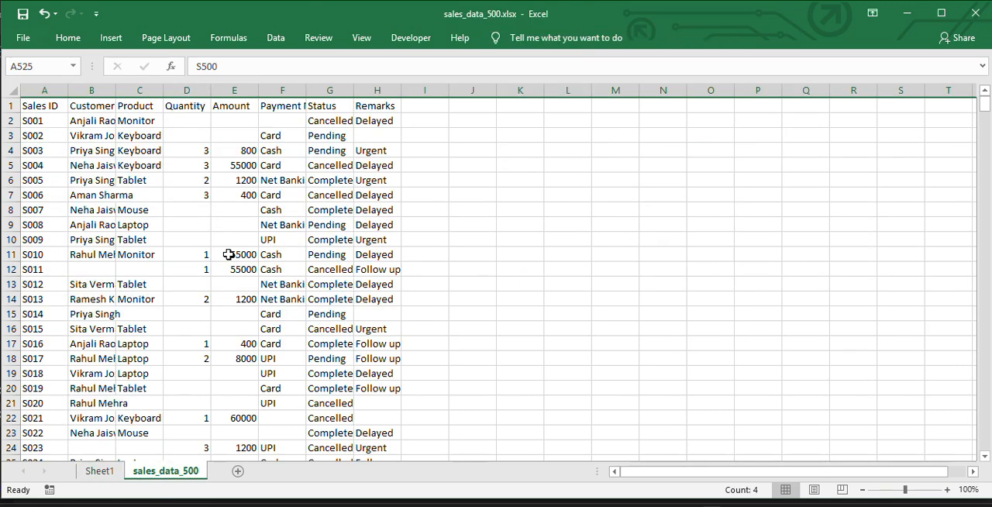
{"action": "left_click", "coordinate": [247, 90]}
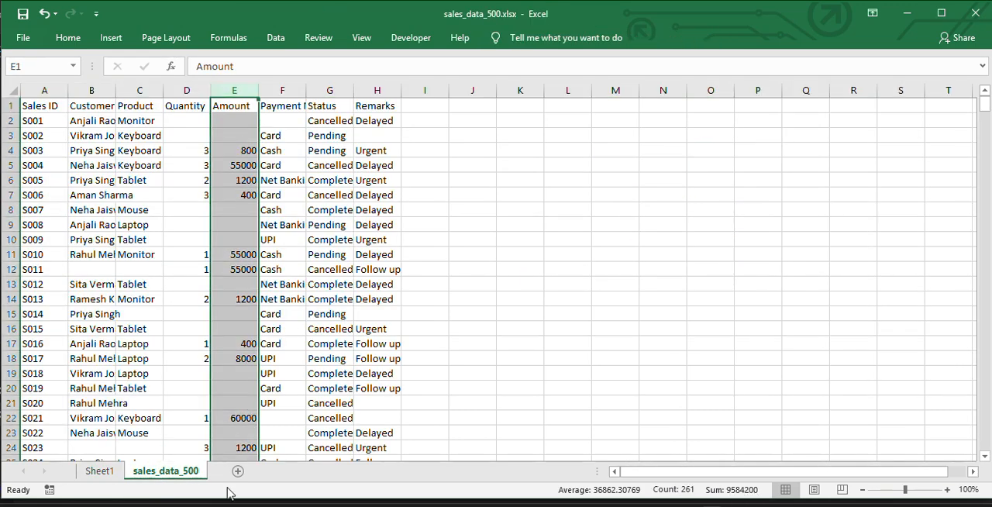
{"action": "left_click", "coordinate": [99, 471]}
{"action": "left_click", "coordinate": [278, 235]}
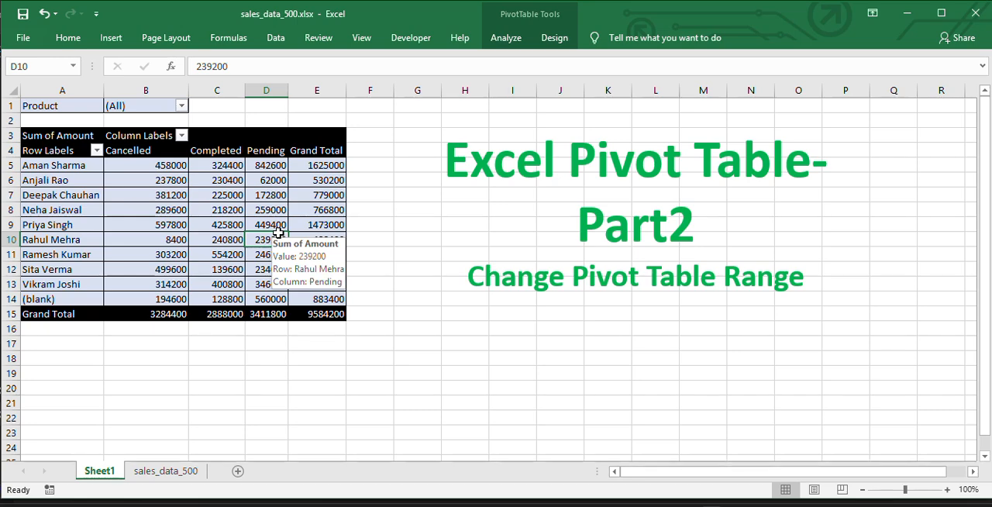
- On the sales_data_500 sheet, copy the Sales ID S500 from the last data row into cell A526
{"action": "left_click", "coordinate": [166, 470]}
{"action": "left_click", "coordinate": [96, 416]}
{"action": "key", "text": "Left"}
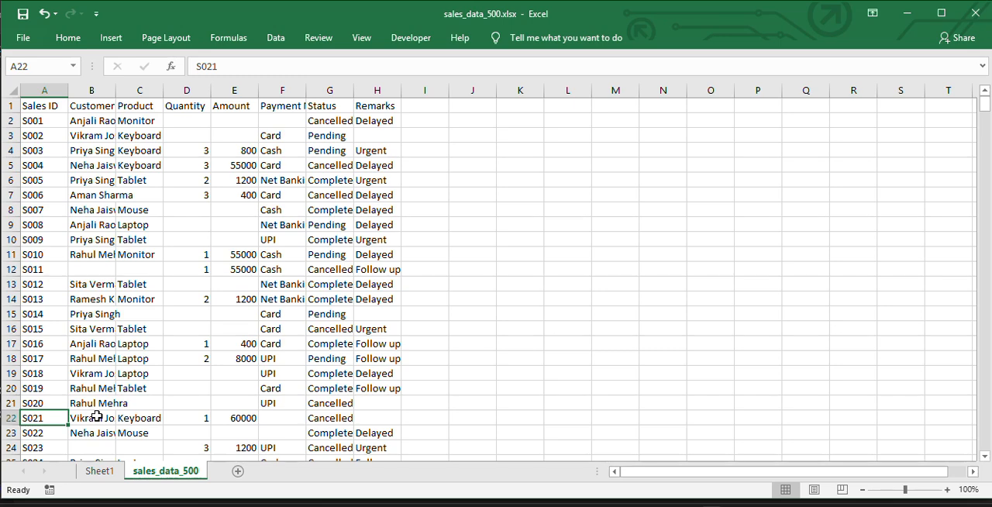
{"action": "key", "text": "ctrl+Down"}
{"action": "key", "text": "Down"}
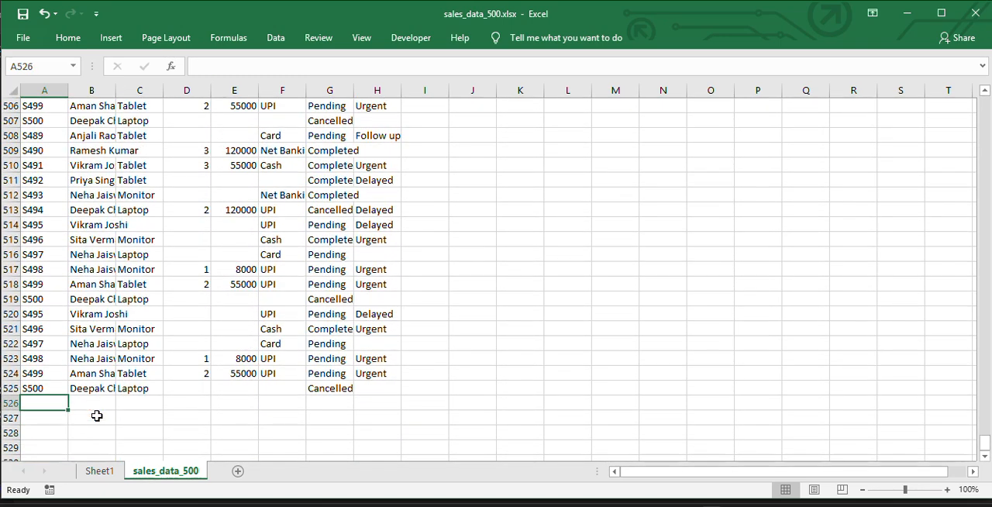
{"action": "key", "text": "Up"}
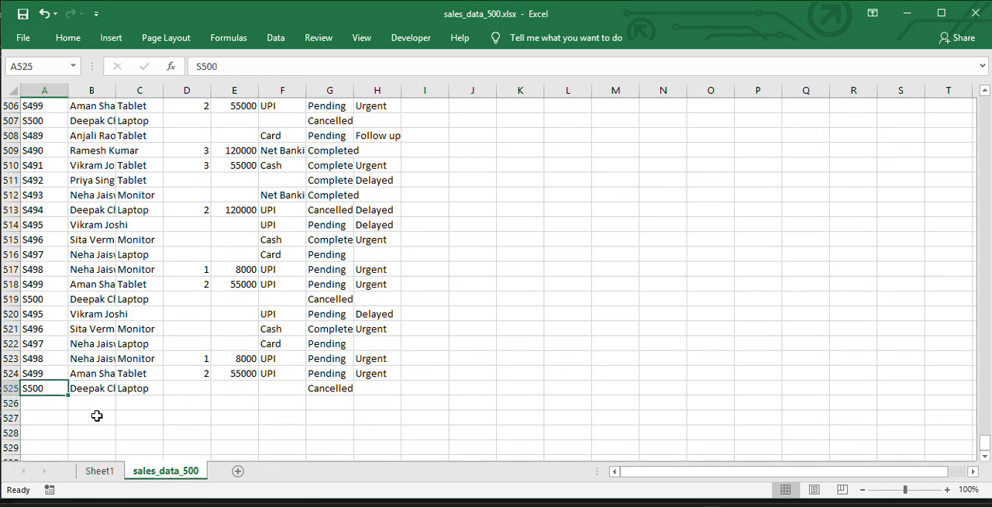
{"action": "key", "text": "ctrl+c"}
{"action": "key", "text": "Down"}
{"action": "key", "text": "ctrl+v"}
- In row 526, enter abdcd as the customer name, xyz as the product and 10000 as the amount
{"action": "key", "text": "Right"}
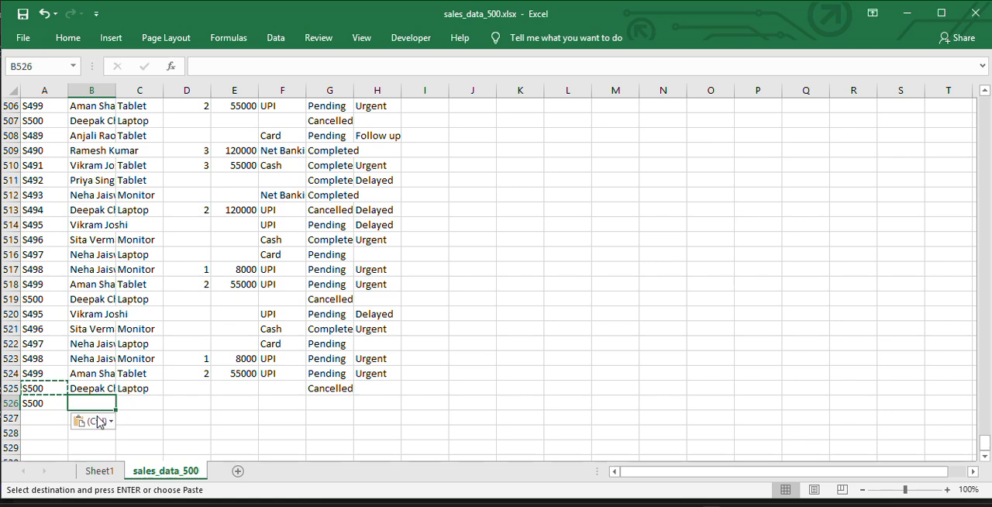
{"action": "type", "text": "abdcd"}
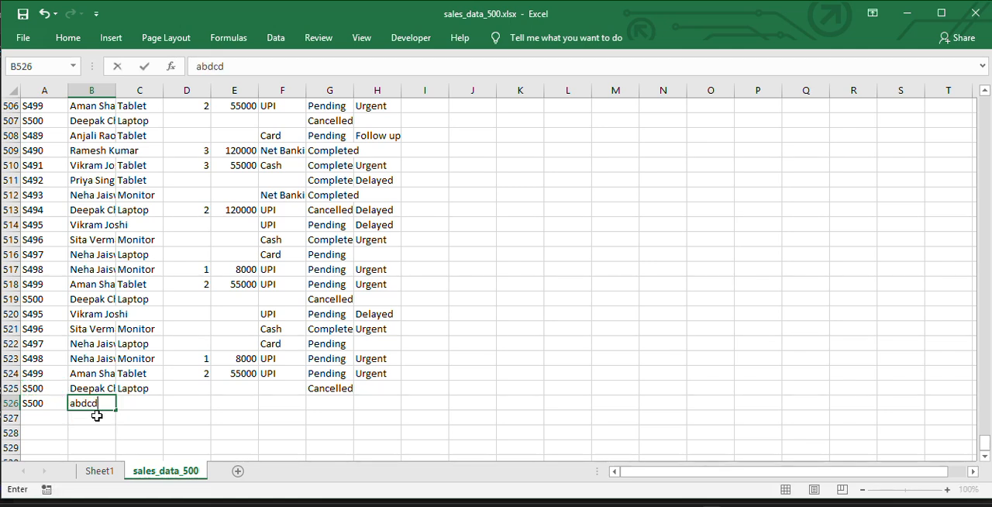
{"action": "key", "text": "ctrl+Return"}
{"action": "key", "text": "Right"}
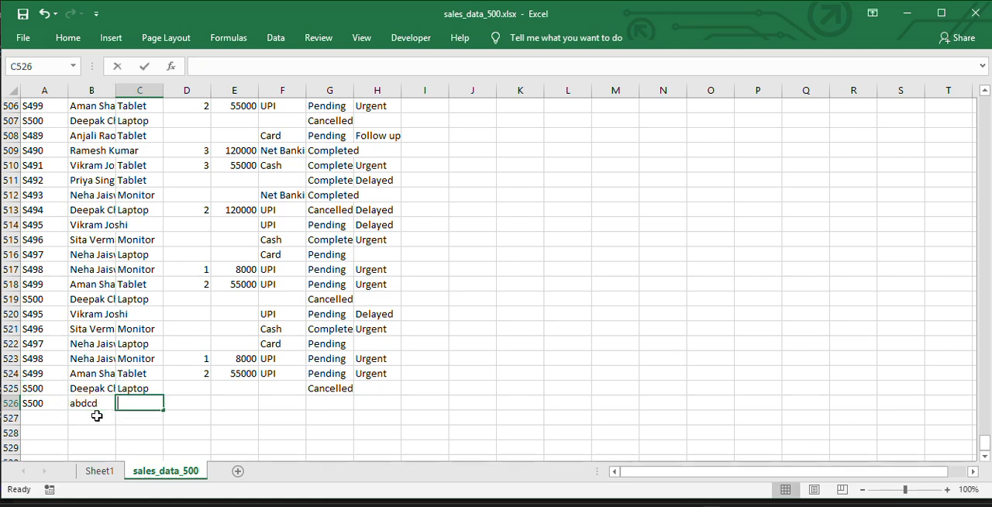
{"action": "type", "text": "x"}
{"action": "key", "text": "ctrl+Return"}
{"action": "key", "text": "Right"}
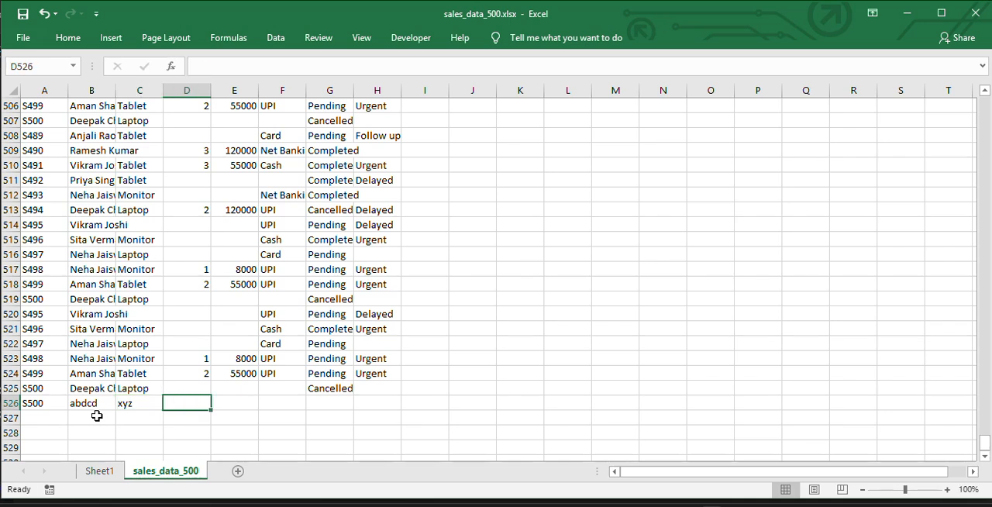
{"action": "key", "text": "Right"}
{"action": "type", "text": "10000"}
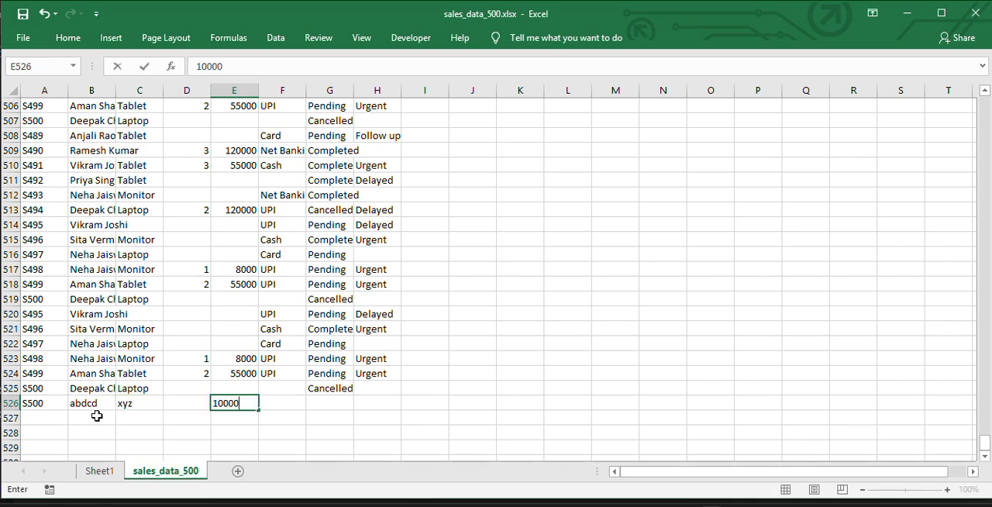
{"action": "key", "text": "Return"}
- Complete row 526 with the status New and the remark abc
{"action": "key", "text": "Right"}
{"action": "key", "text": "Right"}
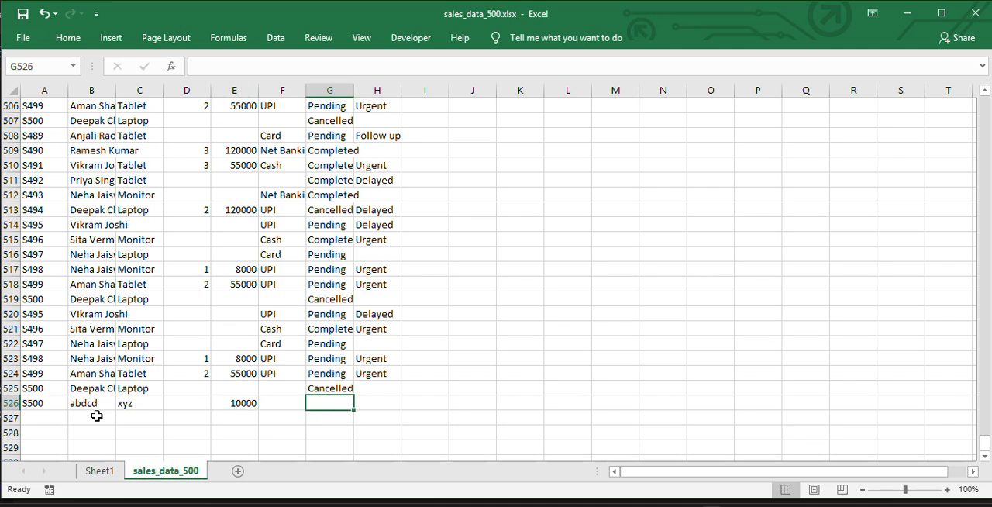
{"action": "type", "text": "C"}
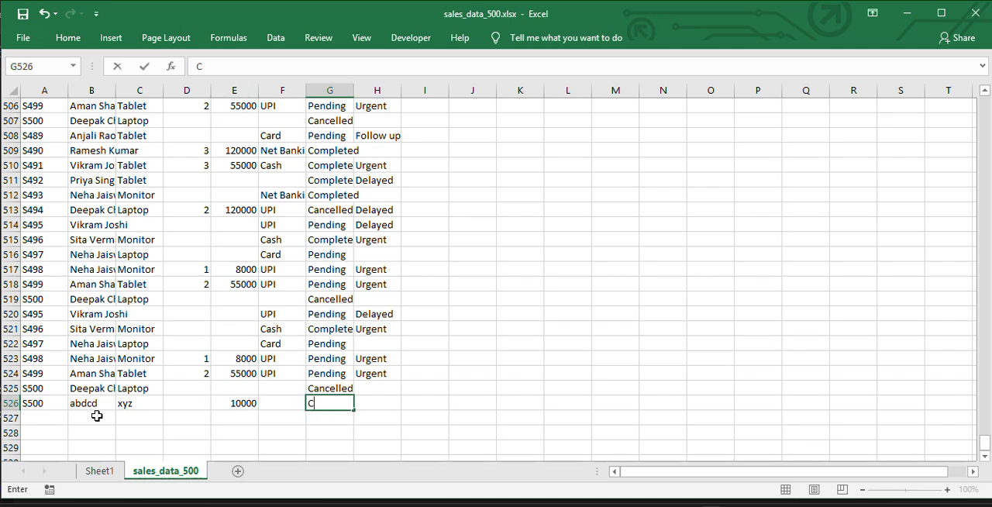
{"action": "type", "text": "New"}
{"action": "key", "text": "Return"}
{"action": "key", "text": "Up"}
{"action": "key", "text": "Right"}
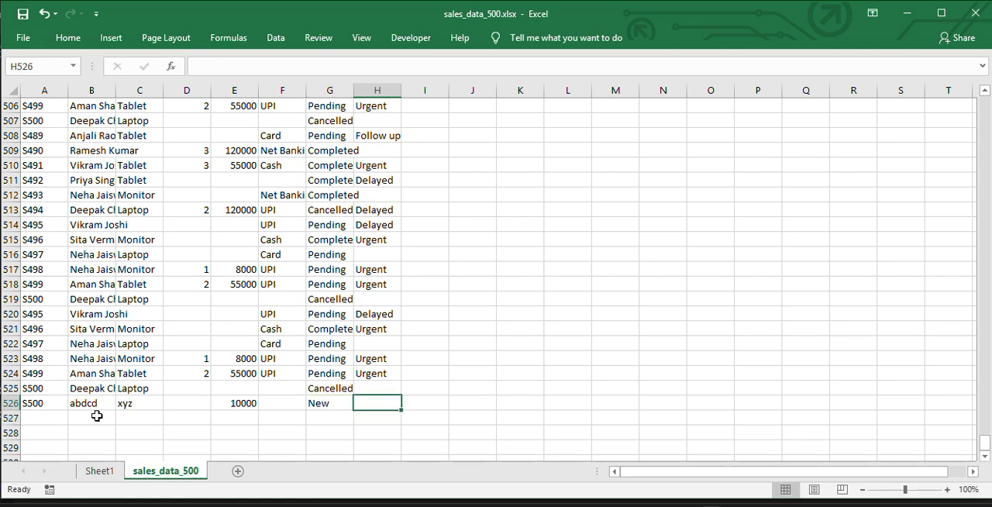
{"action": "type", "text": "abc"}
{"action": "key", "text": "Return"}
{"action": "key", "text": "Up"}
{"action": "left_click_drag", "start_coordinate": [36, 403], "coordinate": [368, 405]}
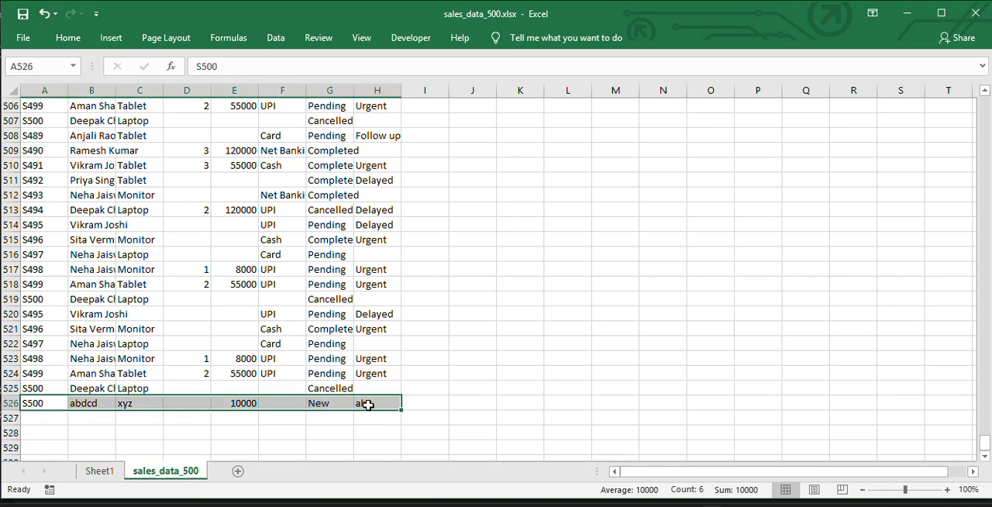
- Refresh the pivot table on Sheet1
{"action": "left_click", "coordinate": [99, 471]}
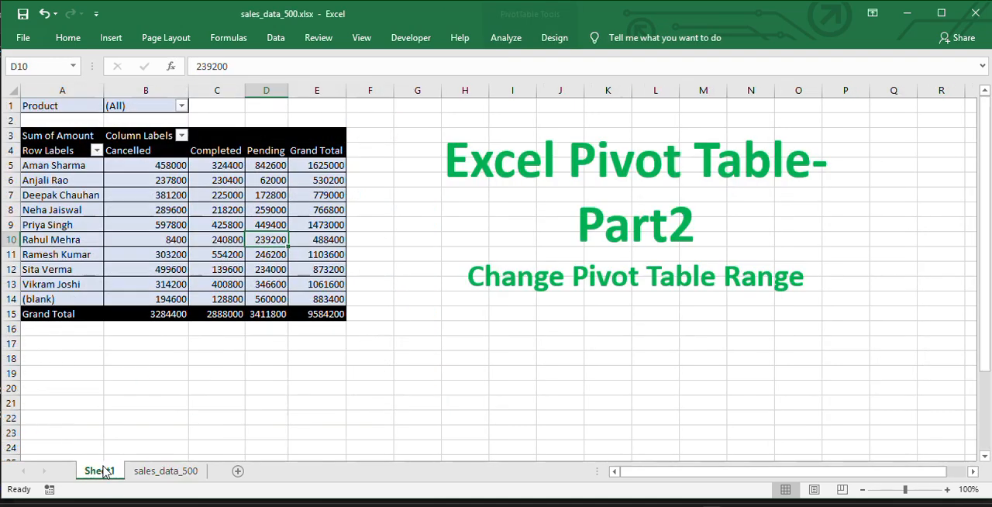
{"action": "left_click", "coordinate": [146, 240]}
{"action": "right_click", "coordinate": [148, 241]}
{"action": "left_click", "coordinate": [191, 314]}
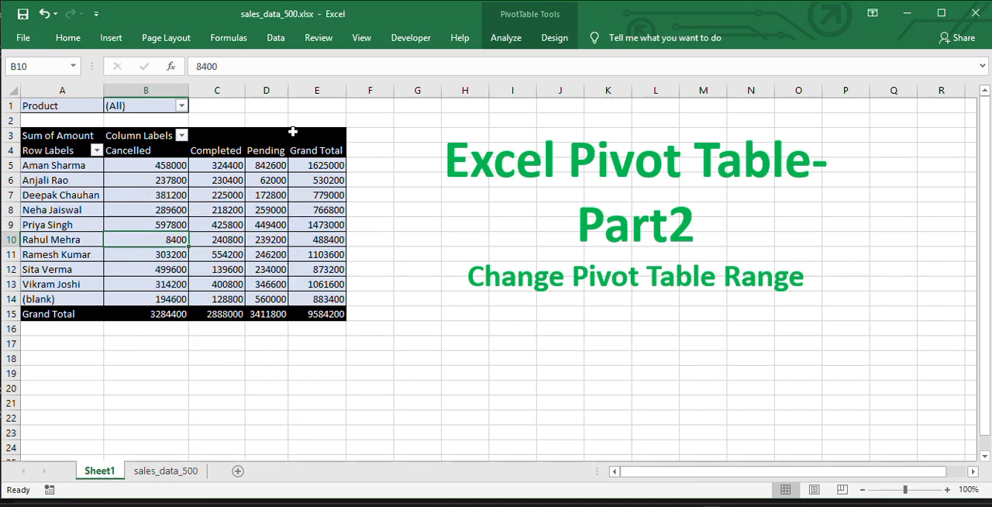
- Extend the pivot table's data source range by one row to sales_data_500!$A$1:$H$526
{"action": "left_click", "coordinate": [505, 38]}
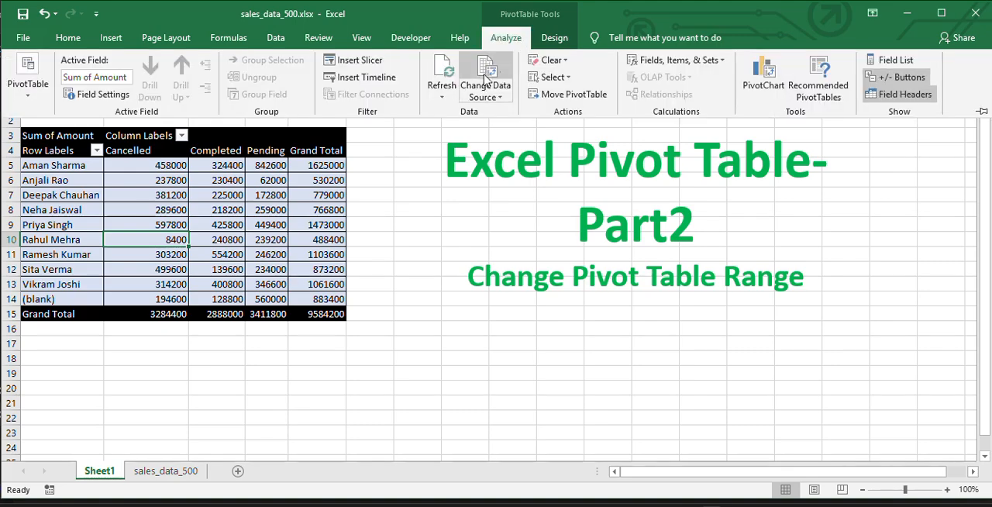
{"action": "left_click", "coordinate": [485, 91]}
{"action": "left_click", "coordinate": [506, 117]}
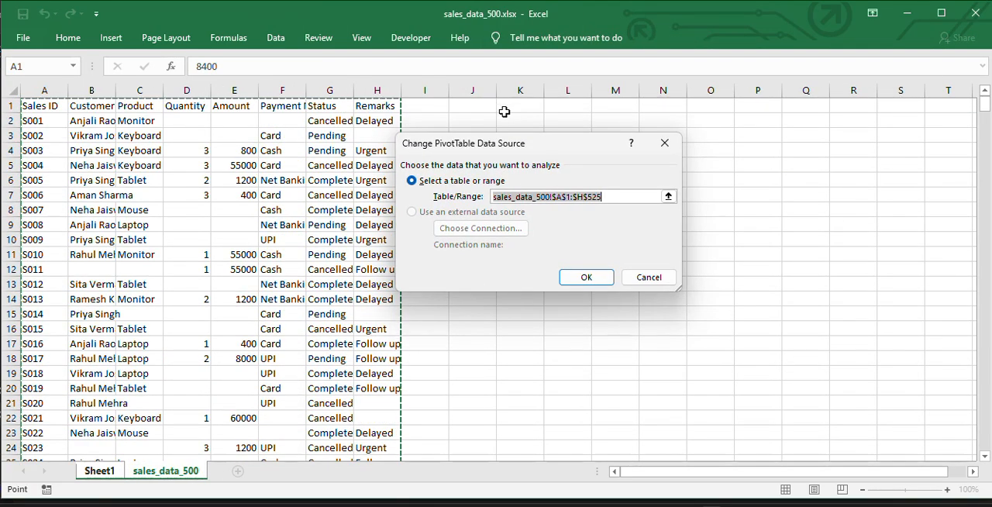
{"action": "key", "text": "shift+Down"}
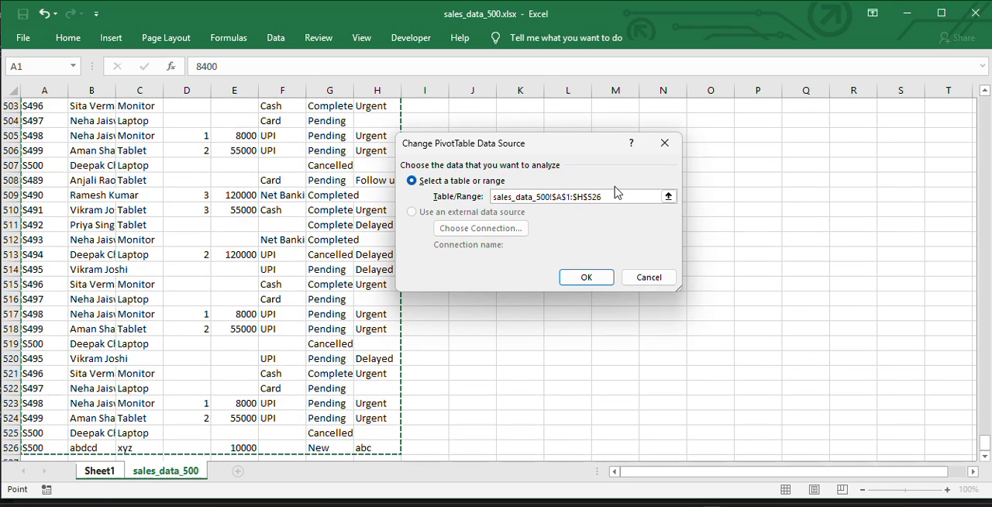
{"action": "left_click", "coordinate": [593, 278]}
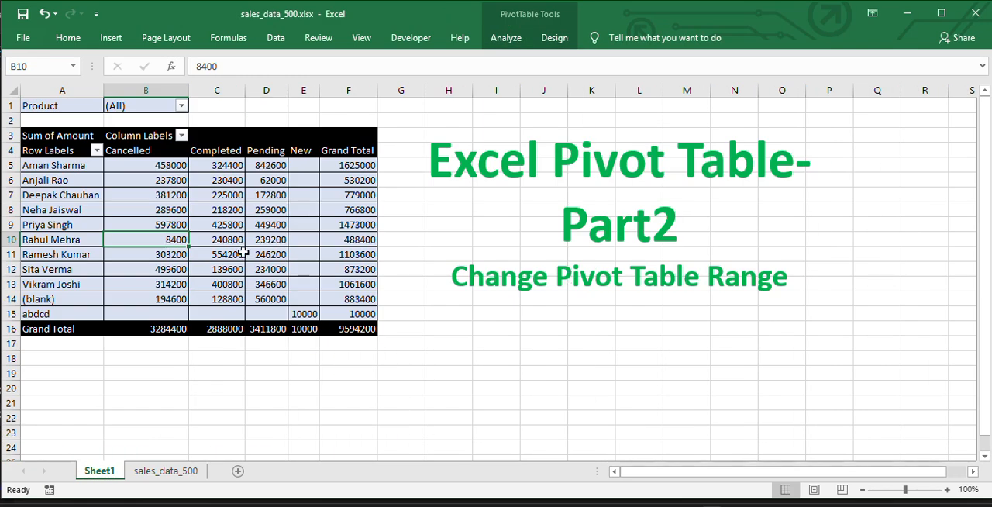
- Fill the pivot table's New column, from its header down to the abdcd row, with a dark blue-grey colour
{"action": "left_click_drag", "start_coordinate": [56, 320], "coordinate": [361, 315]}
{"action": "left_click_drag", "start_coordinate": [300, 151], "coordinate": [309, 313]}
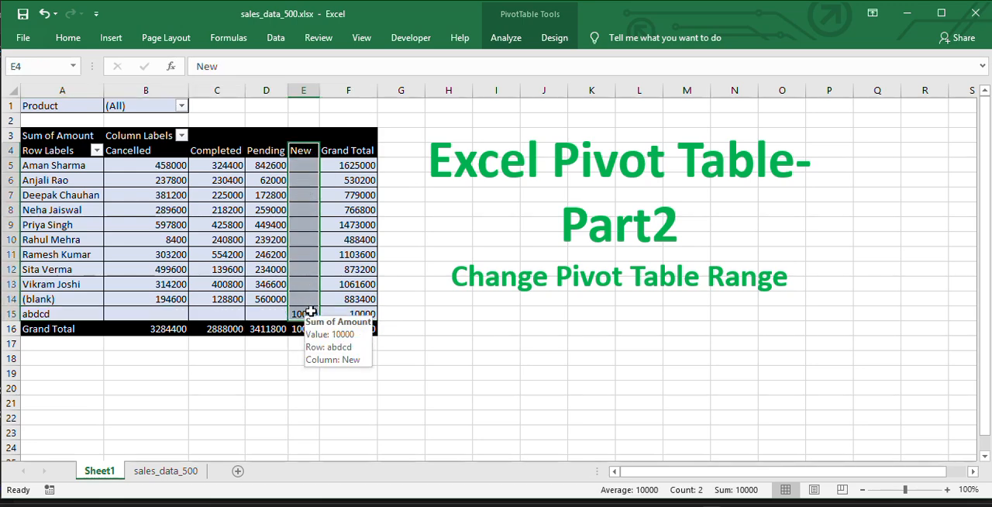
{"action": "left_click", "coordinate": [68, 37]}
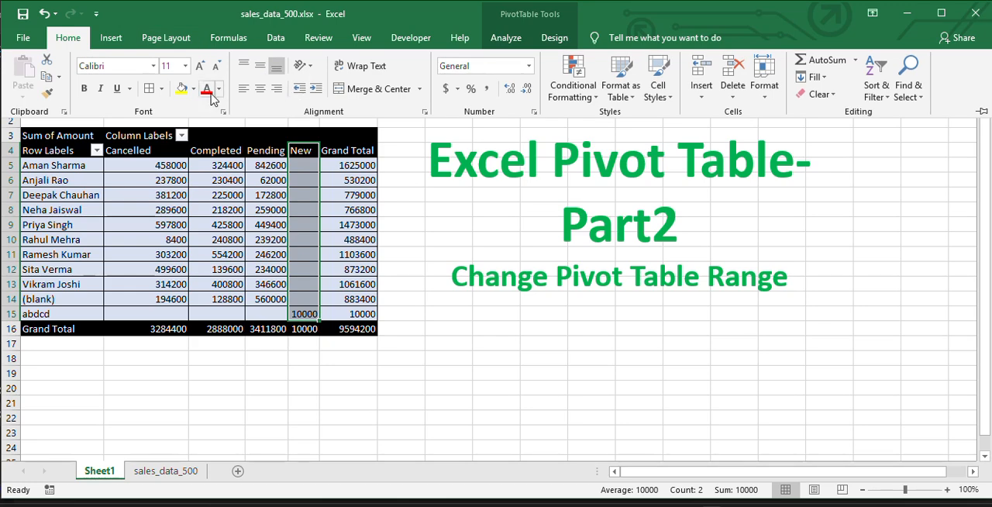
{"action": "left_click", "coordinate": [181, 88]}
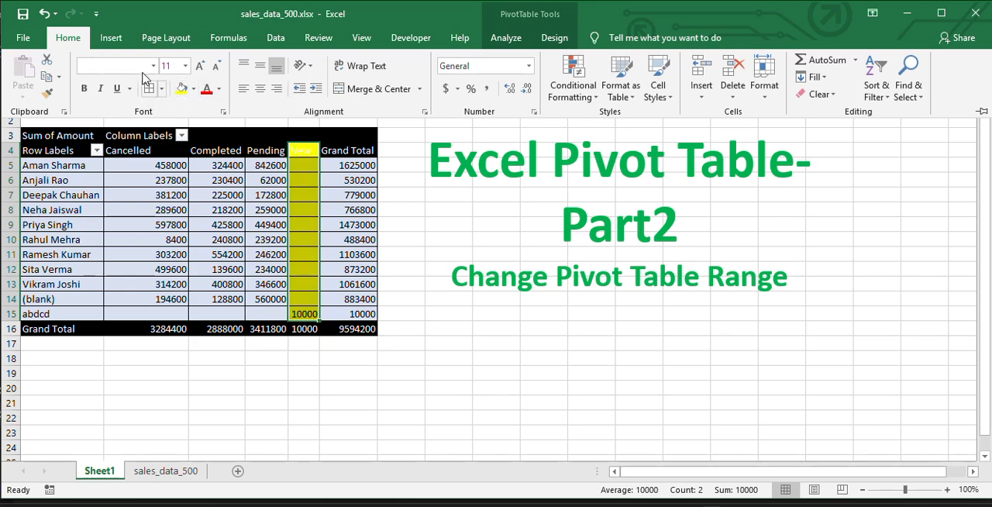
{"action": "left_click", "coordinate": [195, 89]}
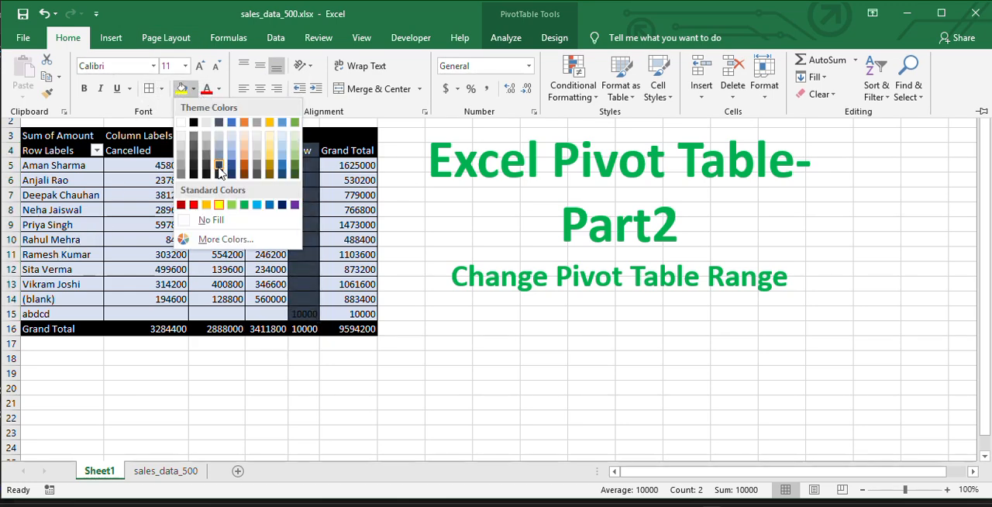
{"action": "left_click", "coordinate": [220, 174]}
{"action": "left_click", "coordinate": [60, 313]}
{"action": "double_click", "coordinate": [58, 314]}
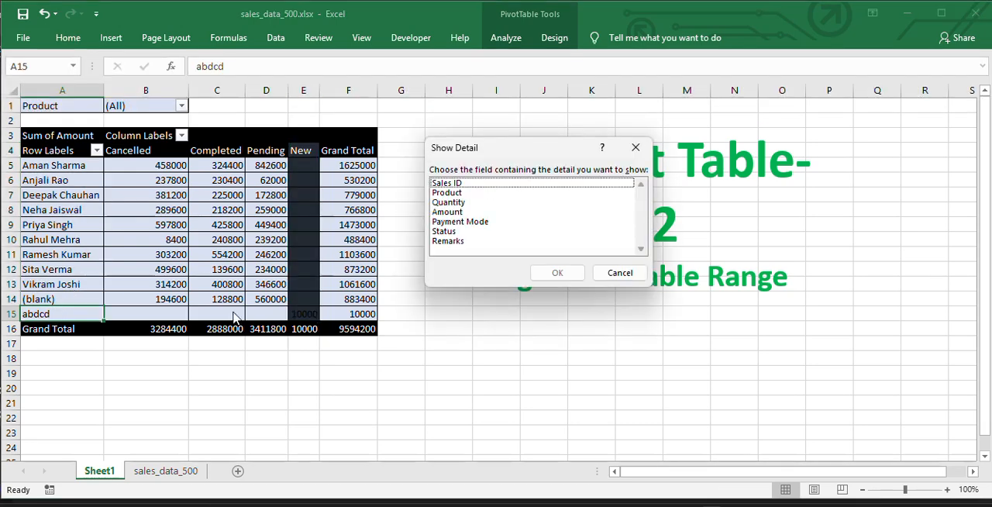
{"action": "left_click", "coordinate": [608, 271]}
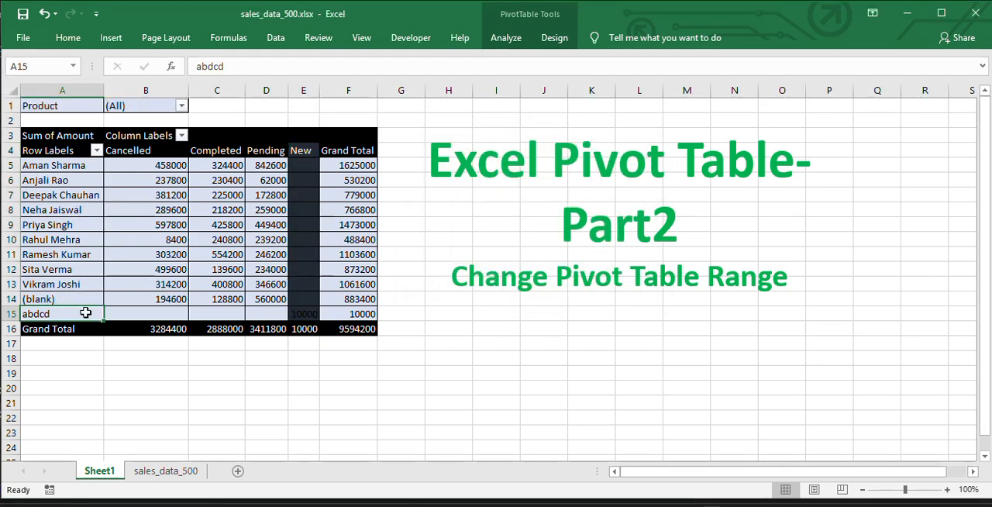
{"action": "left_click_drag", "start_coordinate": [83, 313], "coordinate": [315, 313]}
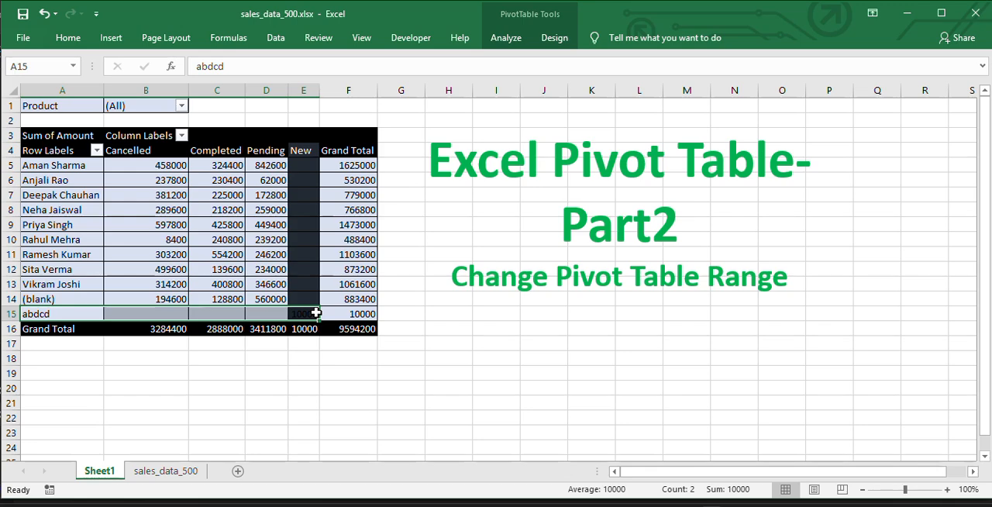
{"action": "left_click", "coordinate": [68, 38]}
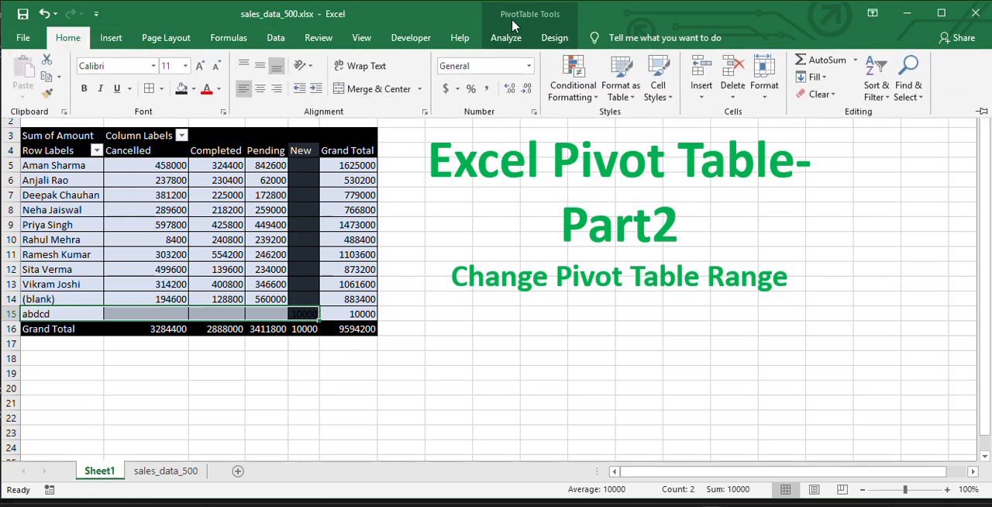
{"action": "left_click", "coordinate": [509, 44]}
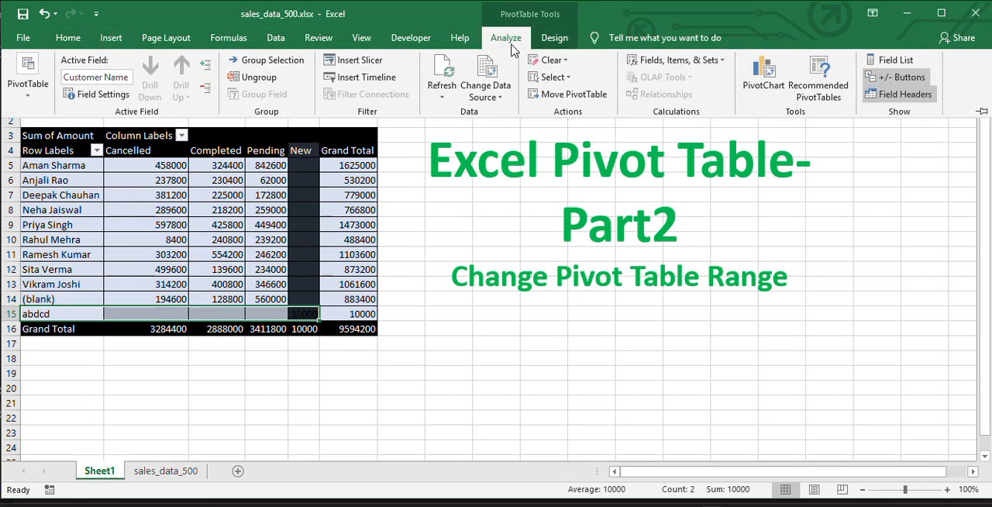
{"action": "left_click", "coordinate": [485, 97]}
{"action": "left_click", "coordinate": [410, 254]}
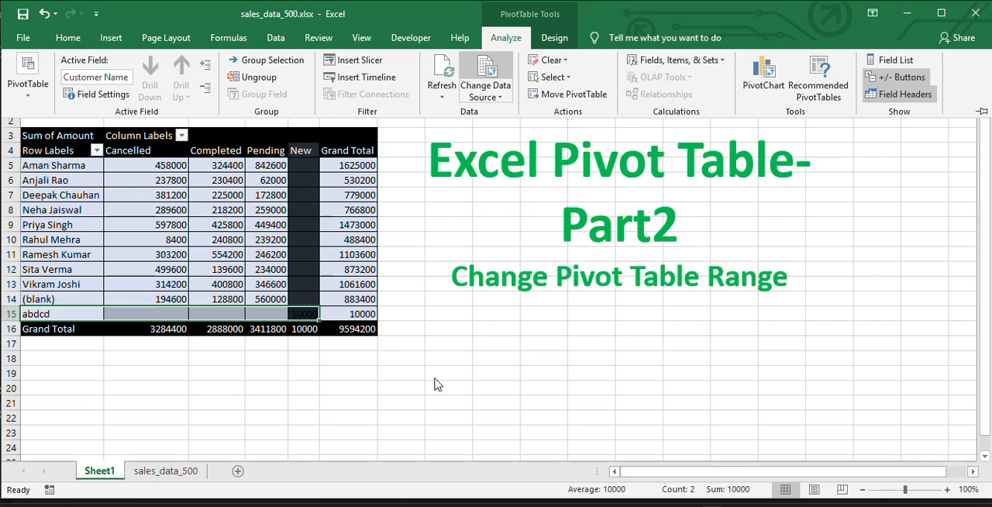
{"action": "left_click", "coordinate": [293, 256]}
{"action": "left_click", "coordinate": [233, 252]}
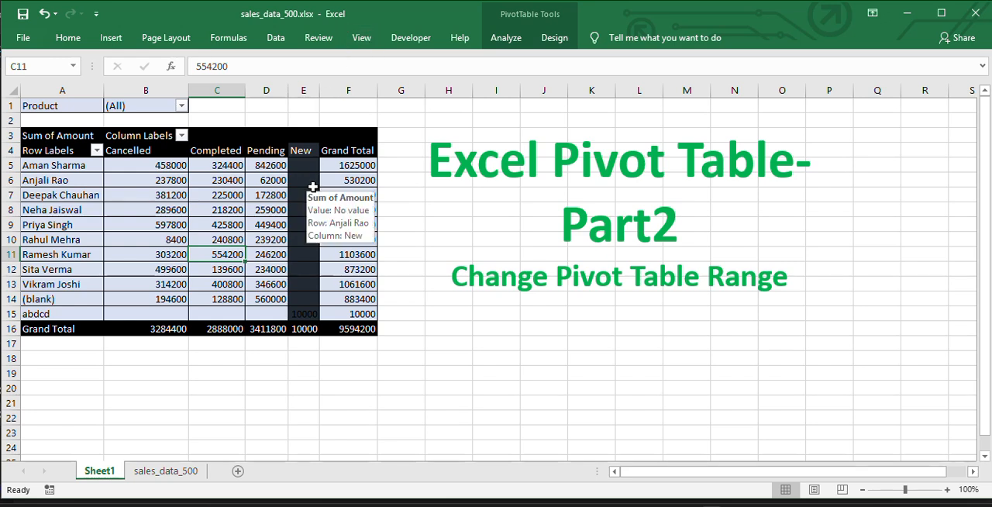
- Change the pivot table's data source range to sales_data_500!$A$1:$H$15000 so it leaves room for future rows
{"action": "left_click", "coordinate": [235, 230]}
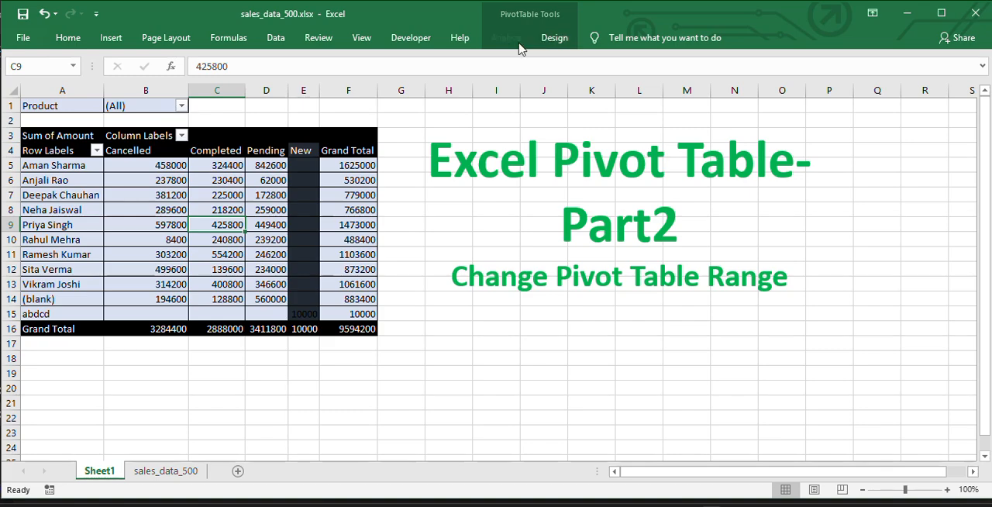
{"action": "left_click", "coordinate": [505, 39]}
{"action": "left_click", "coordinate": [488, 91]}
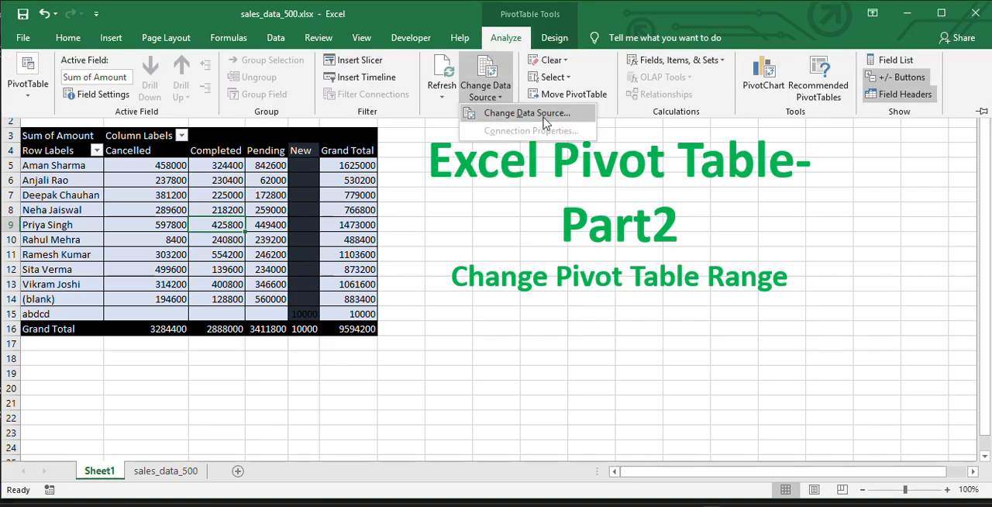
{"action": "left_click", "coordinate": [538, 129]}
{"action": "left_click", "coordinate": [614, 198]}
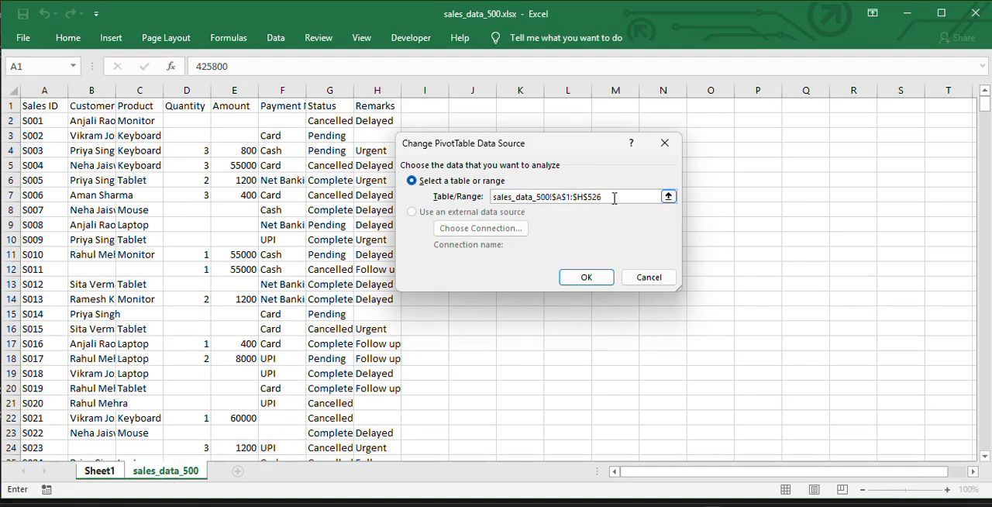
{"action": "key", "text": "BackSpace"}
{"action": "key", "text": "BackSpace"}
{"action": "key", "text": "BackSpace"}
{"action": "type", "text": "15000"}
{"action": "left_click", "coordinate": [587, 277]}
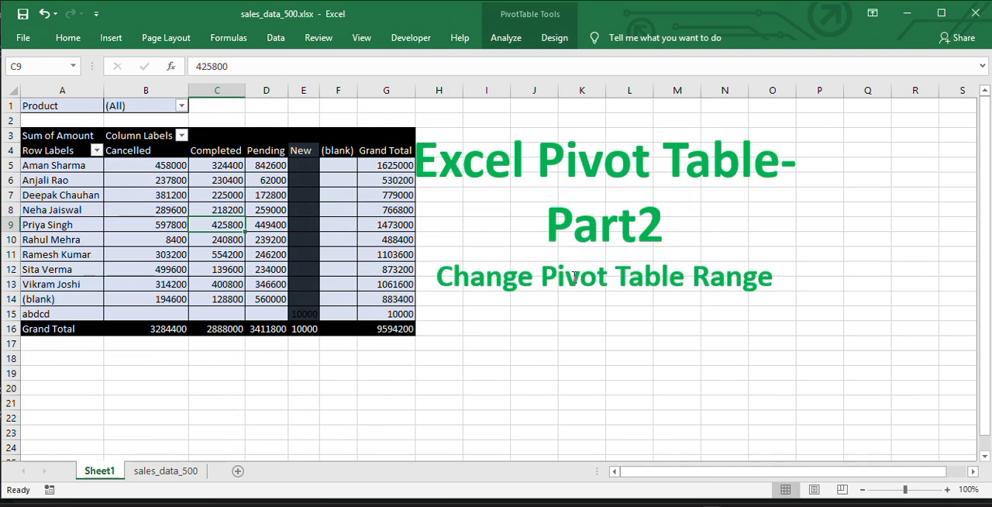
- Refresh the pivot table with its enlarged source range
{"action": "left_click", "coordinate": [259, 239]}
{"action": "right_click", "coordinate": [256, 240]}
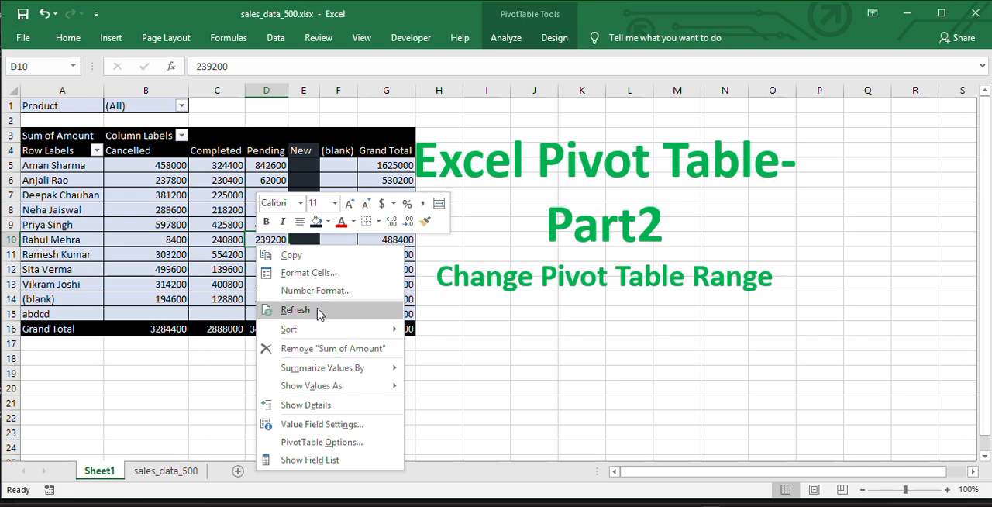
{"action": "left_click", "coordinate": [287, 313]}
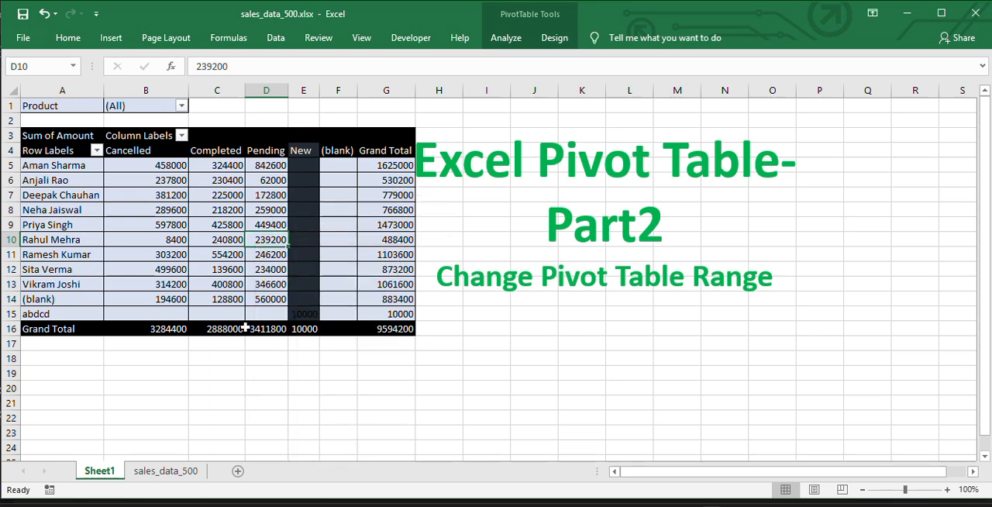
- Duplicate the record in row 524 of the sales_data_500 sheet into the first empty row, 527
{"action": "left_click", "coordinate": [174, 477]}
{"action": "left_click", "coordinate": [31, 390]}
{"action": "key", "text": "ctrl+Down"}
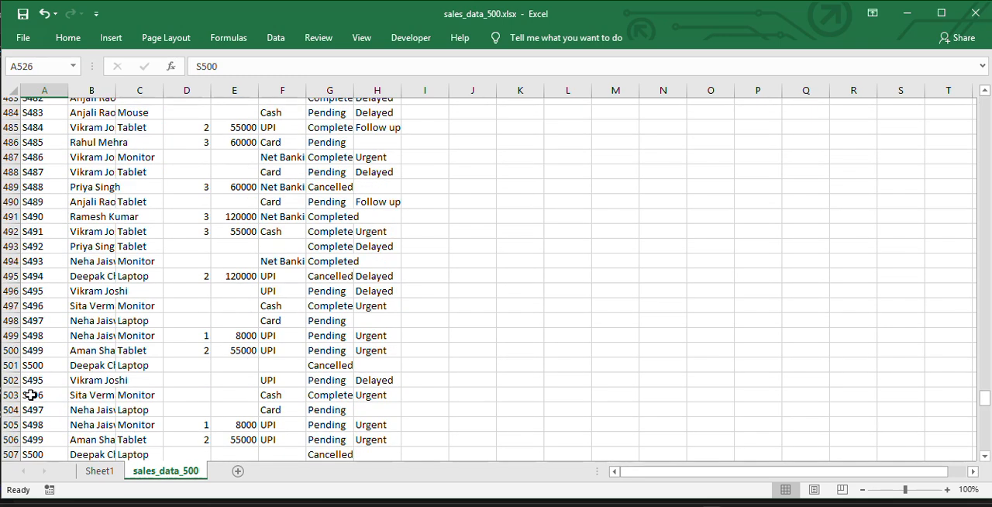
{"action": "key", "text": "ctrl+Down"}
{"action": "key", "text": "ctrl+Up"}
{"action": "key", "text": "Down"}
{"action": "key", "text": "Up"}
{"action": "key", "text": "Up"}
{"action": "key", "text": "Up"}
{"action": "key", "text": "Up"}
{"action": "key", "text": "Down"}
{"action": "key", "text": "Down"}
{"action": "key", "text": "Down"}
{"action": "key", "text": "Up"}
{"action": "key", "text": "Up"}
{"action": "key", "text": "ctrl+shift+Right"}
{"action": "key", "text": "ctrl+c"}
{"action": "key", "text": "Down"}
{"action": "key", "text": "Down"}
{"action": "key", "text": "Down"}
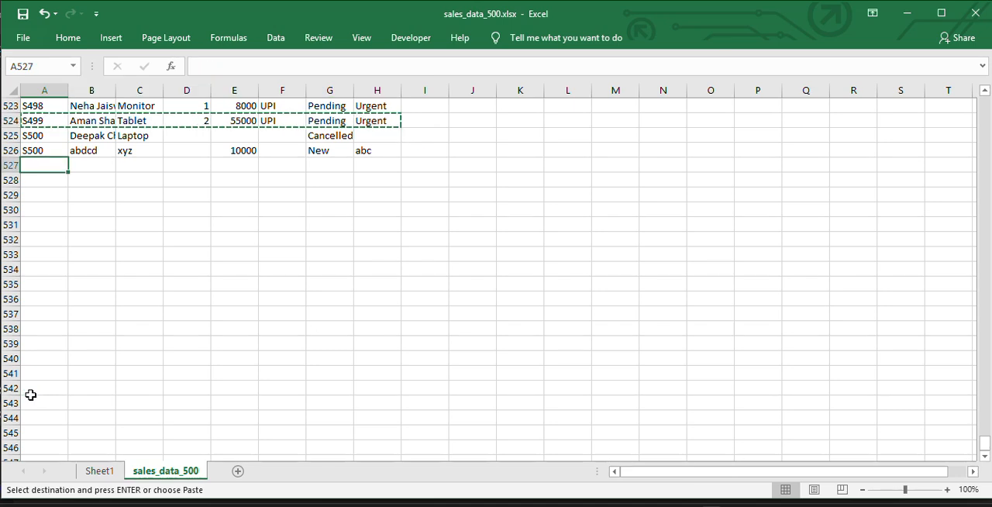
{"action": "key", "text": "ctrl+v"}
- Replace the person's name in cell B527 of the duplicated record with a new full name not yet in the data
{"action": "key", "text": "Right"}
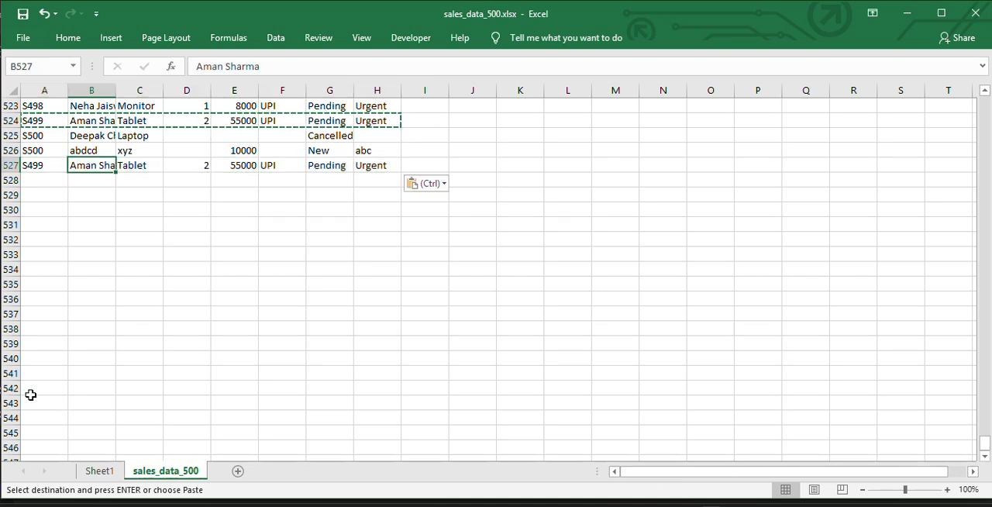
{"action": "type", "text": "Ghanshhyam"}
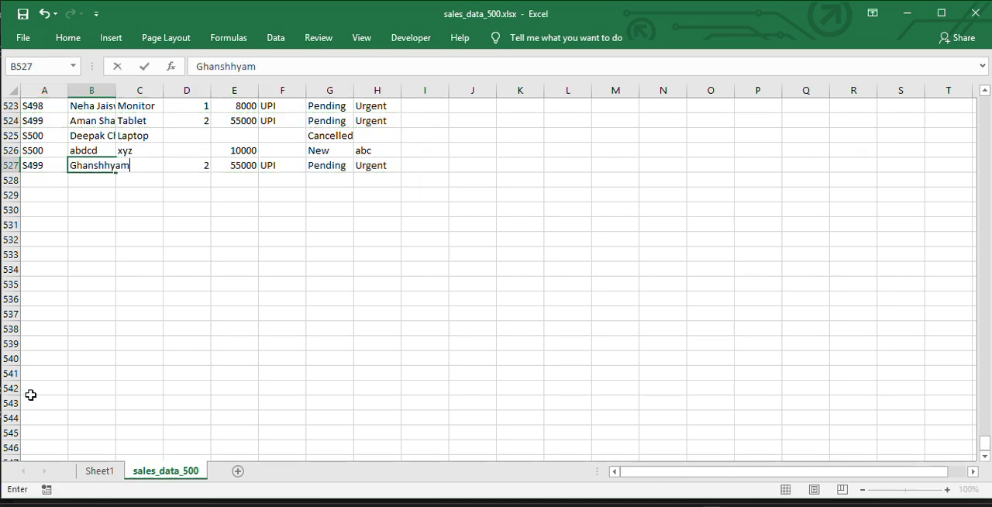
{"action": "key", "text": "BackSpace"}
{"action": "key", "text": "BackSpace"}
{"action": "key", "text": "BackSpace"}
{"action": "key", "text": "BackSpace"}
{"action": "type", "text": "yam"}
{"action": "key", "text": "Tab"}
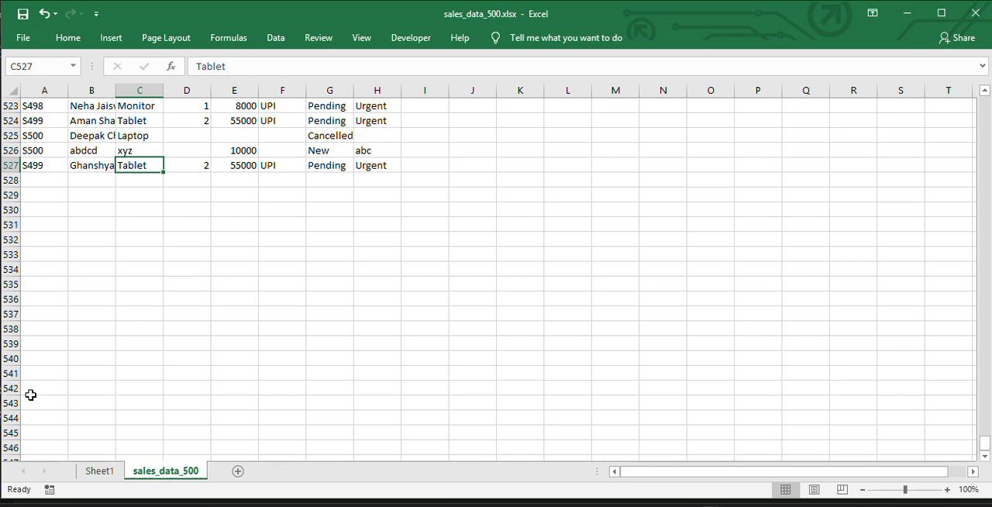
- Set the product in cell C527 of the duplicated record to abc and review the row's other fields
{"action": "type", "text": "abc"}
{"action": "key", "text": "Return"}
{"action": "key", "text": "Up"}
{"action": "key", "text": "Right"}
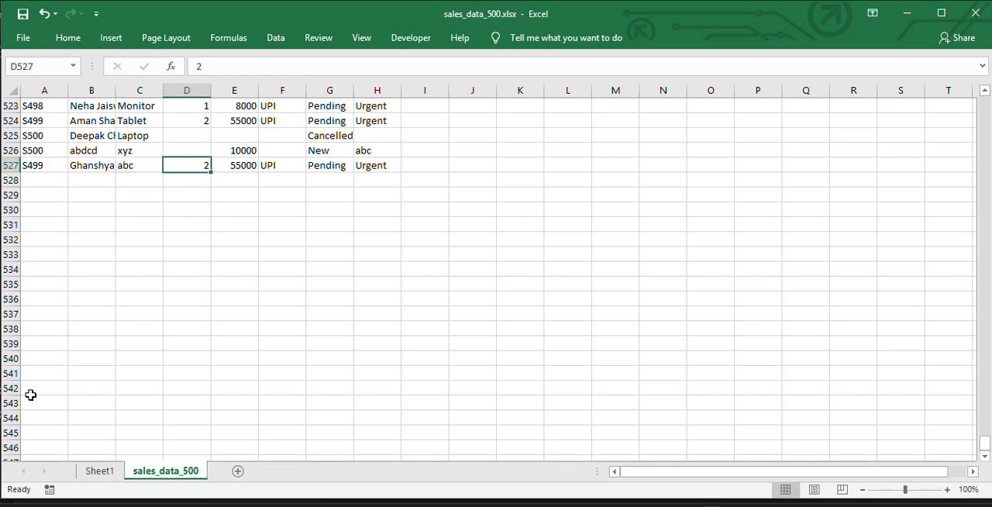
{"action": "key", "text": "Right"}
{"action": "key", "text": "Right"}
{"action": "key", "text": "Right"}
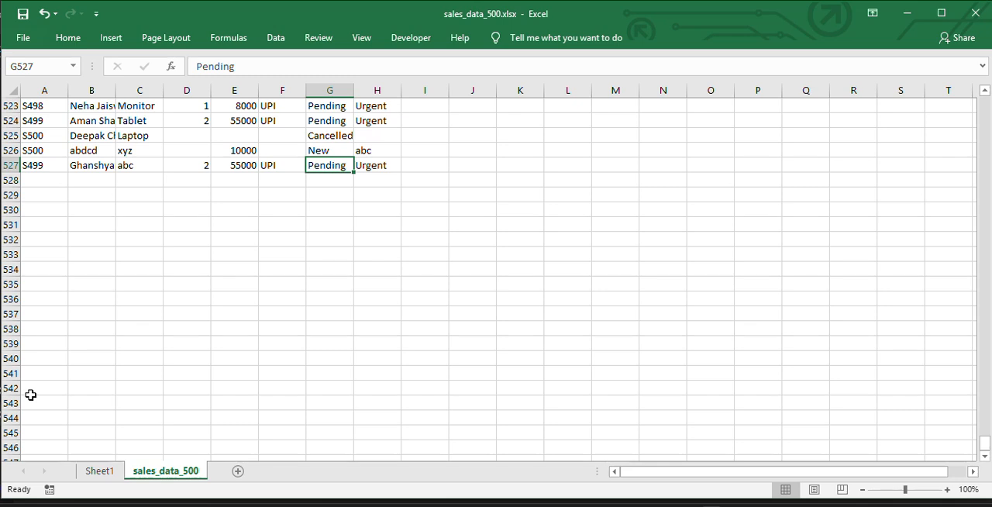
{"action": "left_click", "coordinate": [100, 160]}
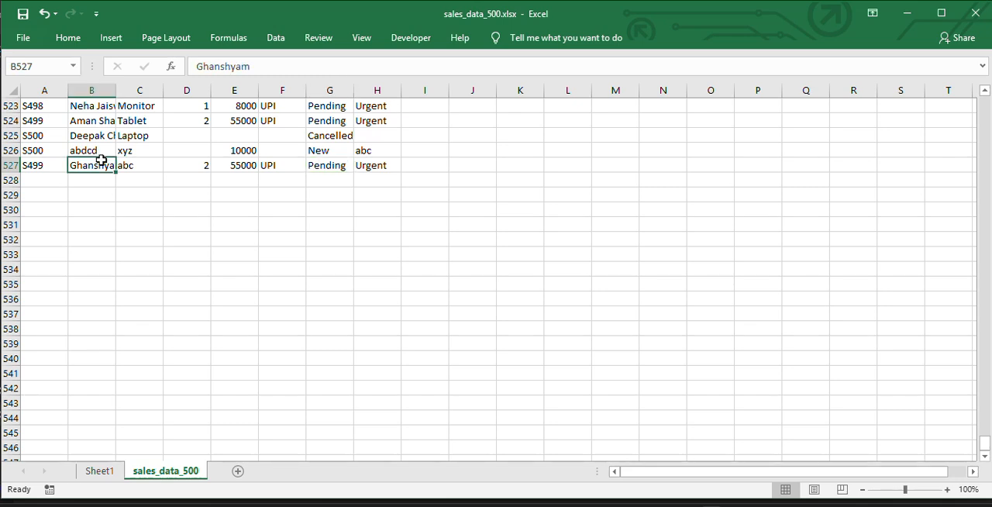
{"action": "left_click_drag", "start_coordinate": [101, 160], "coordinate": [138, 163]}
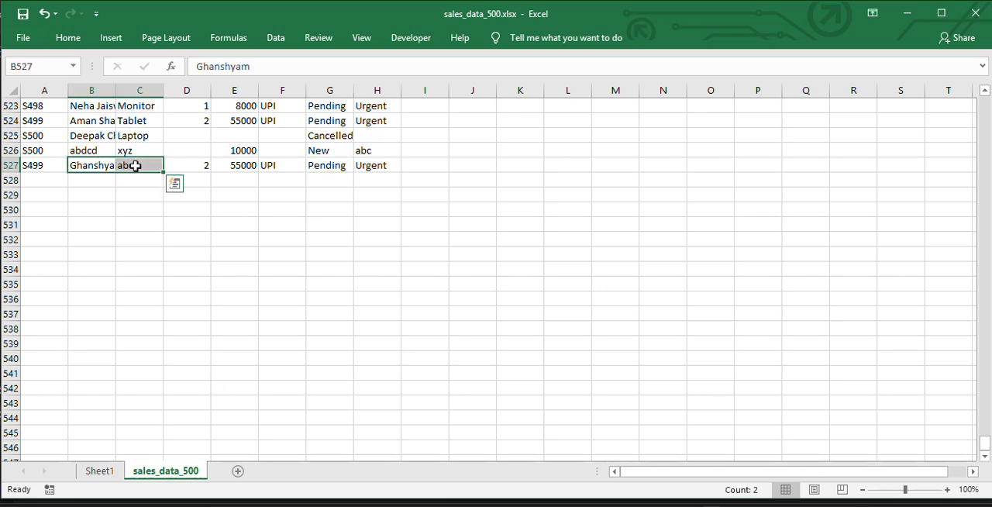
{"action": "left_click", "coordinate": [138, 163]}
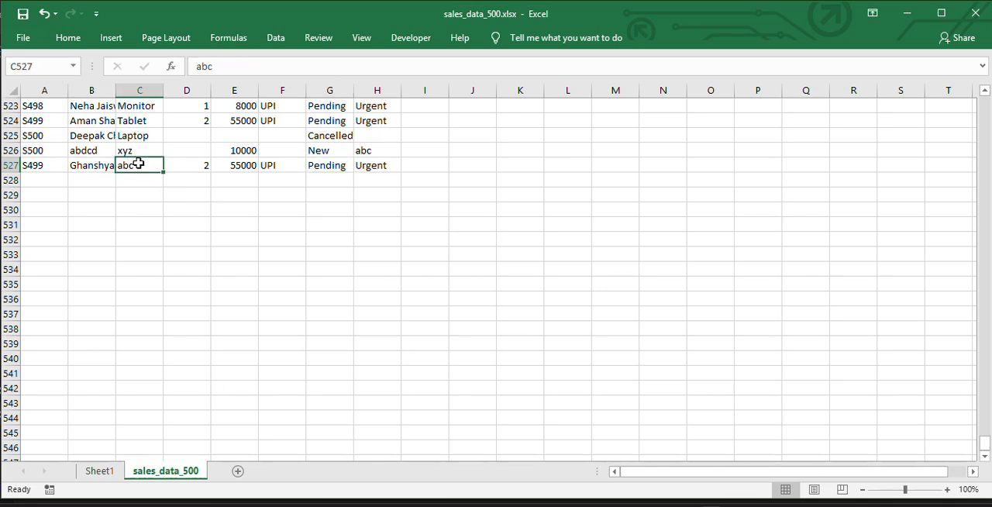
- Return to Sheet1 and try to refresh the pivot table with the added record
{"action": "left_click", "coordinate": [109, 470]}
{"action": "left_click", "coordinate": [234, 195]}
{"action": "right_click", "coordinate": [234, 196]}
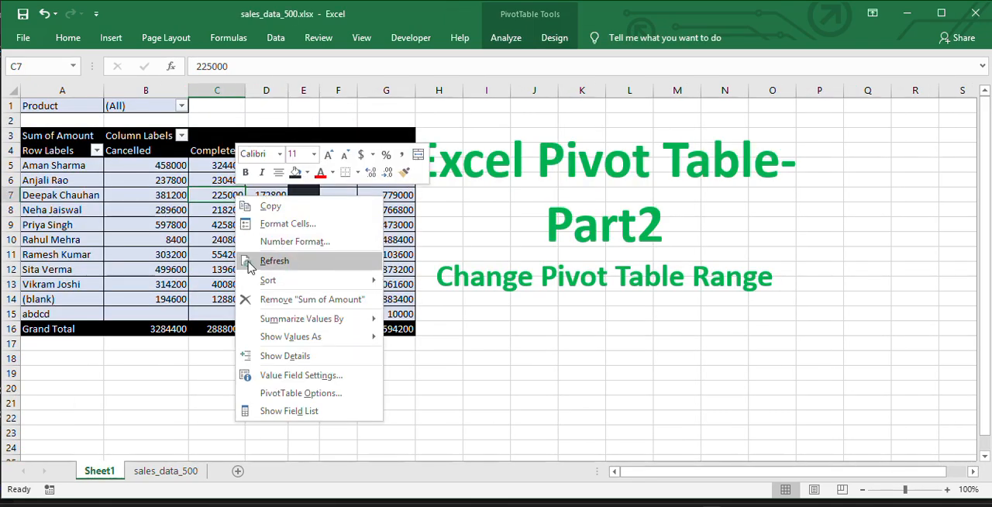
{"action": "left_click", "coordinate": [248, 264]}
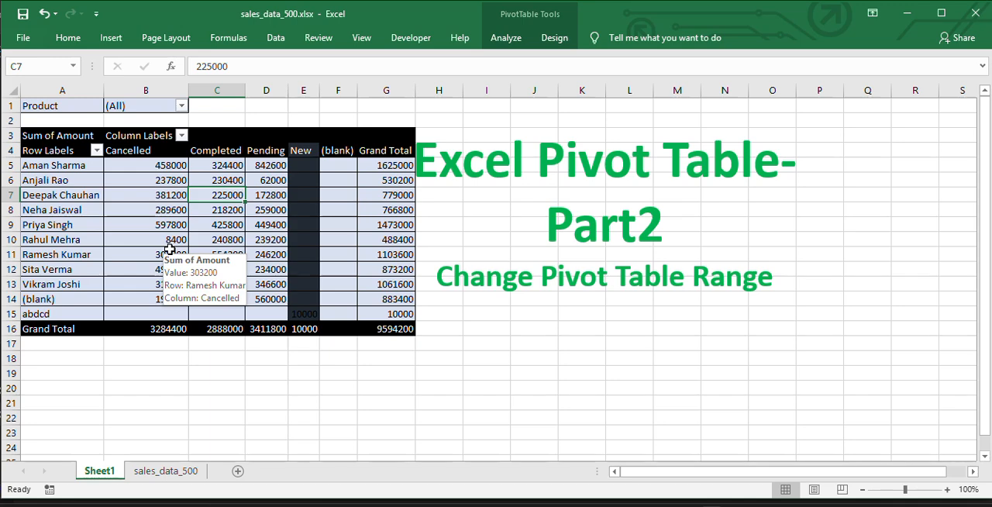
- Move the Excel Pivot Table-Part2 title text box clear of the pivot table, so it starts around column I
{"action": "left_click", "coordinate": [478, 115]}
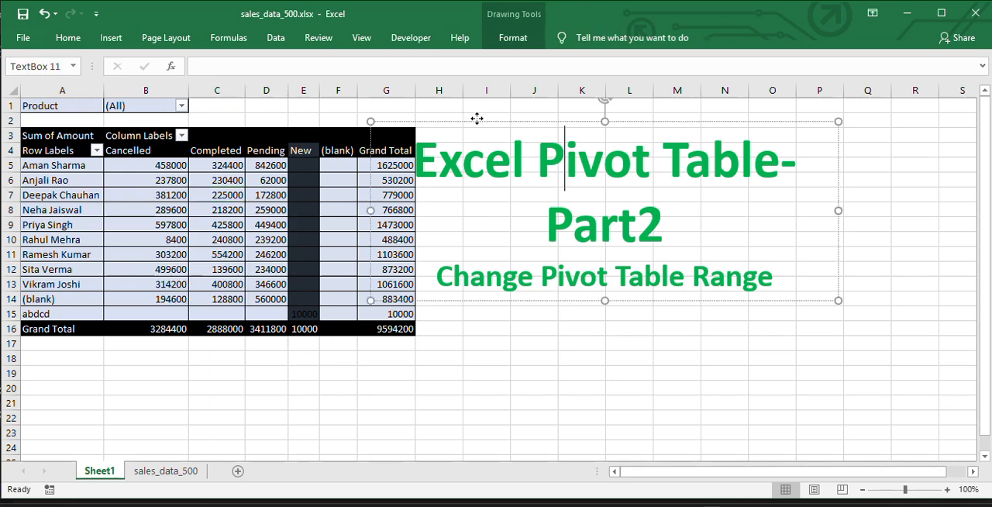
{"action": "mouse_move", "coordinate": [478, 115]}
{"action": "left_mouse_down"}
{"action": "mouse_move", "coordinate": [609, 137]}
{"action": "mouse_move", "coordinate": [581, 130]}
{"action": "left_mouse_up"}
- Refresh the pivot table to include the record from source row 527 and check its new row above the Grand Total
{"action": "left_click", "coordinate": [216, 244]}
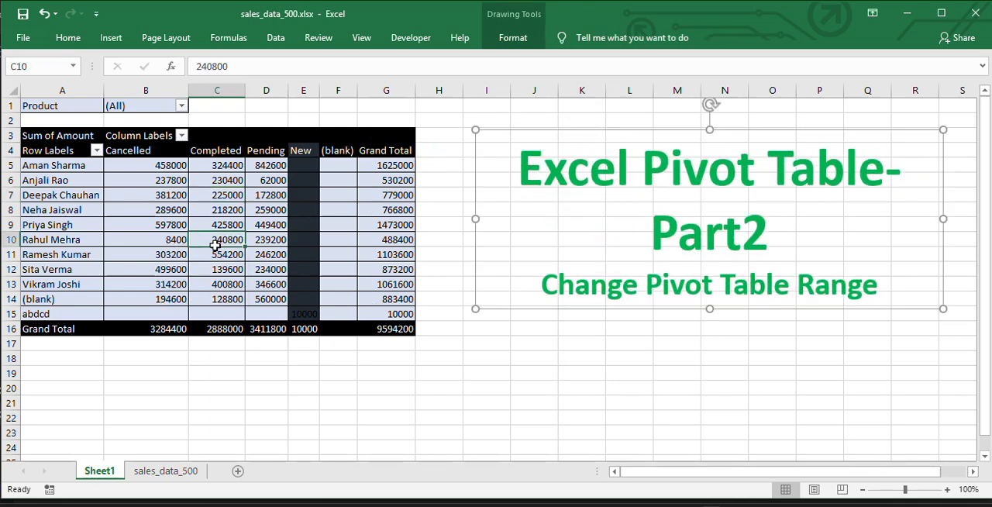
{"action": "right_click", "coordinate": [216, 243]}
{"action": "left_click", "coordinate": [272, 312]}
{"action": "left_click_drag", "start_coordinate": [56, 332], "coordinate": [310, 331]}
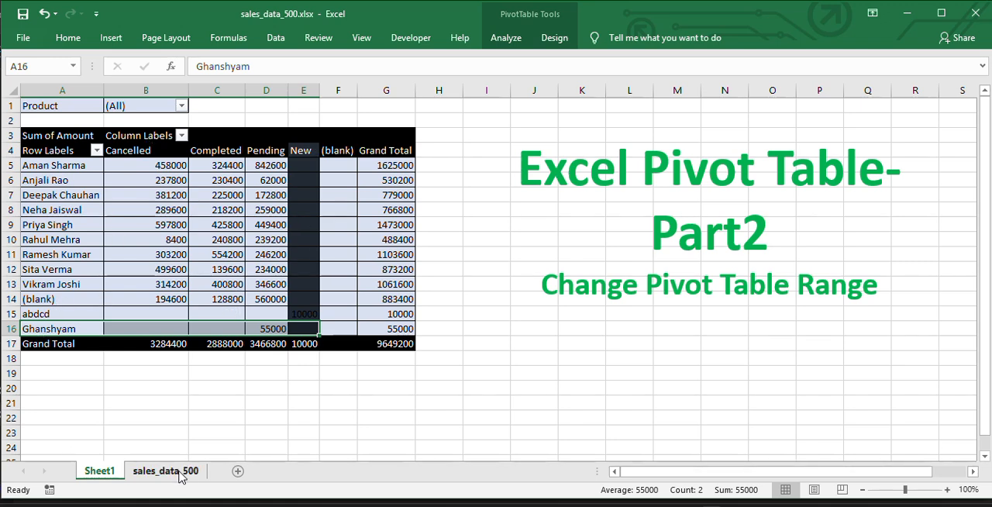
{"action": "left_click", "coordinate": [377, 273]}
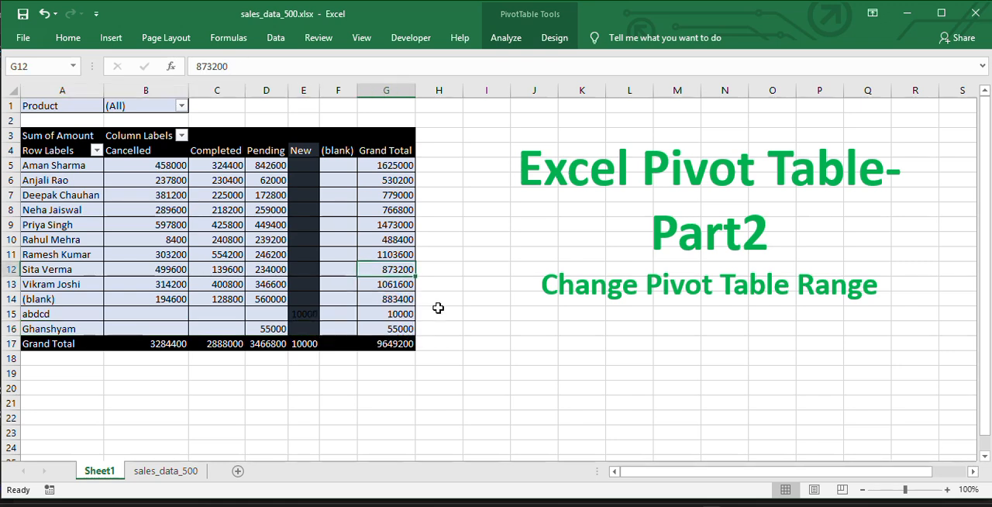